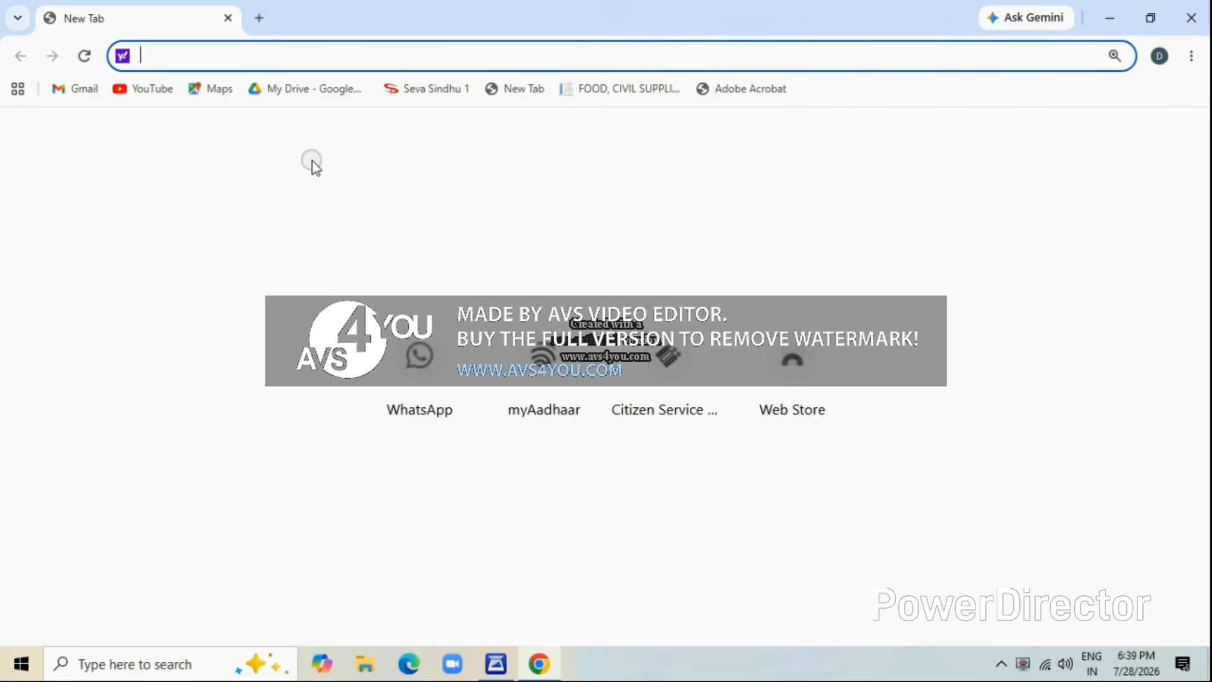
- Search the web for 'nadakacheri 5.0' from the Chrome address bar
type("nada")
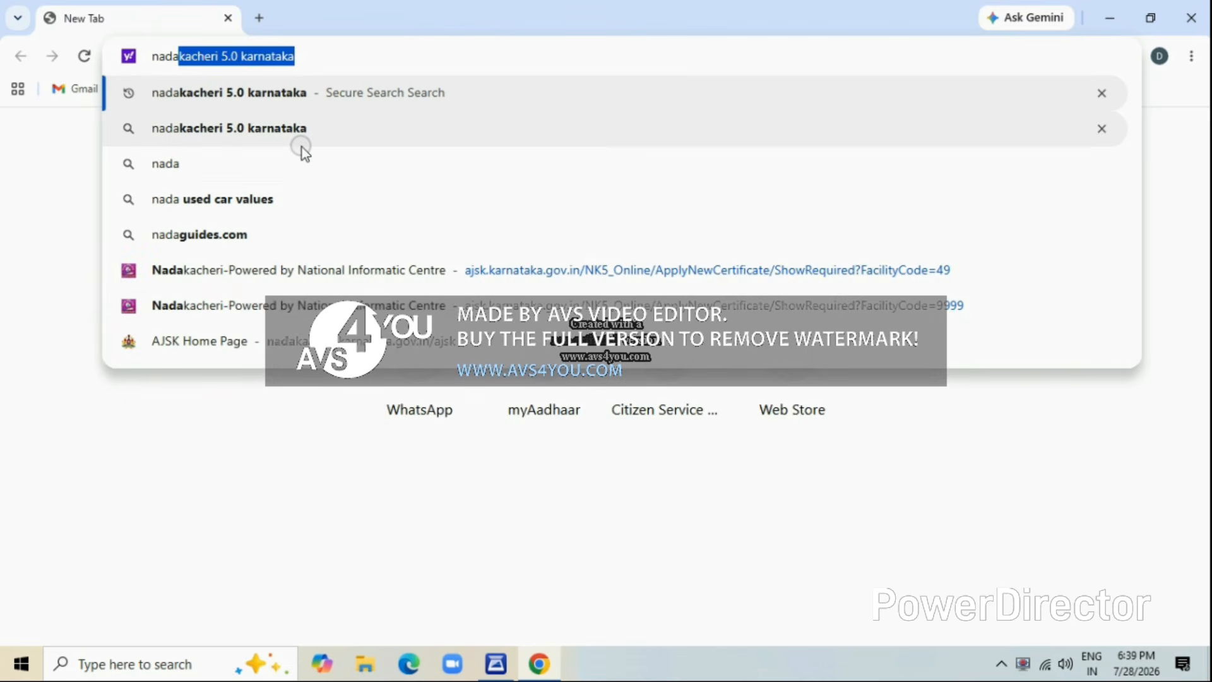
left_click(247, 56)
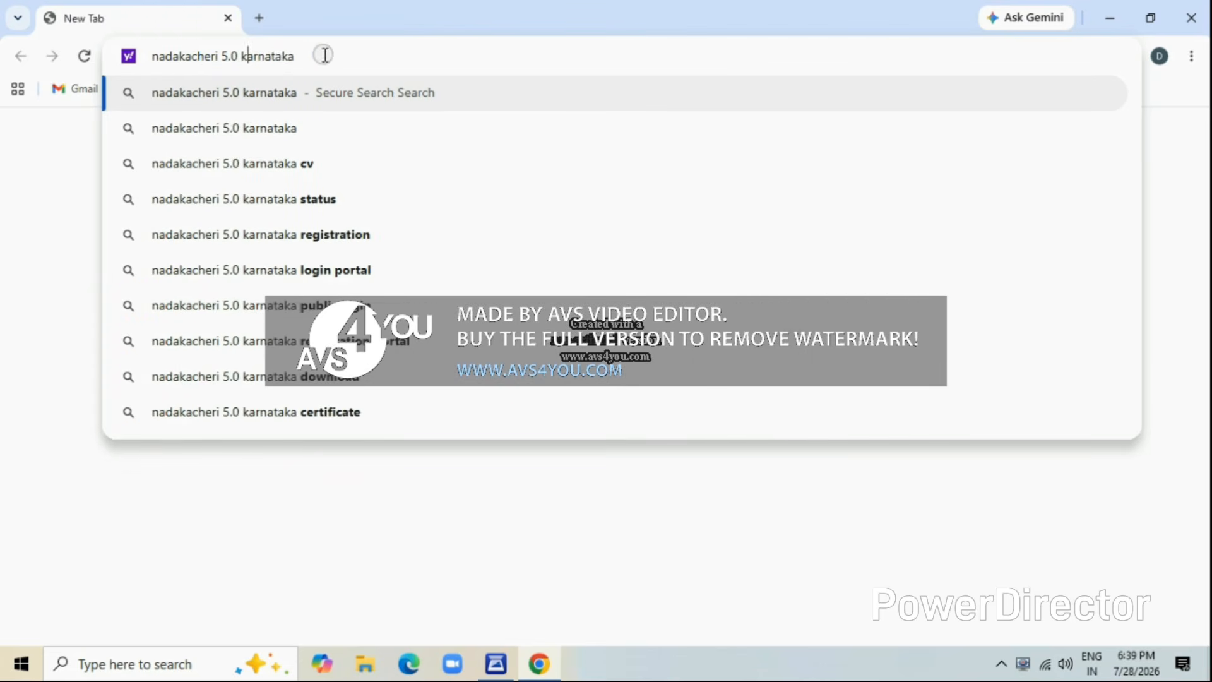
left_click_drag(322, 55, 245, 55)
key("BackSpace")
key("Return")
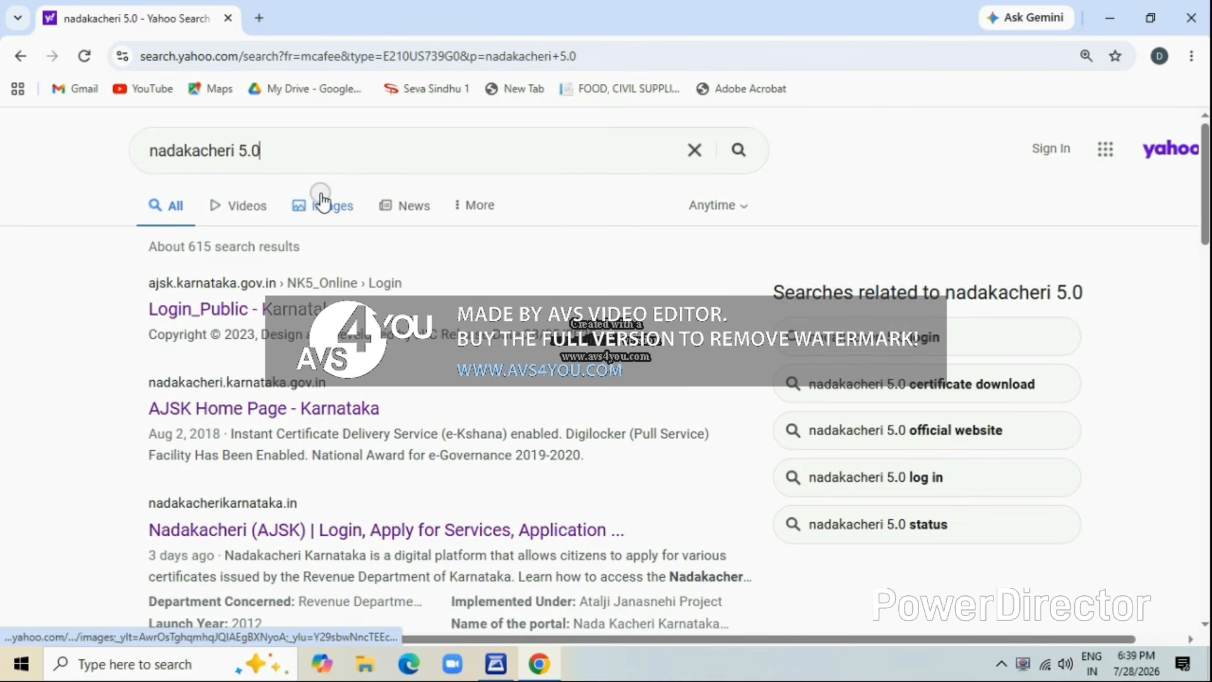
- Log in to the Nada Kacheri public portal with the mobile number and the received OTP
left_click(262, 310)
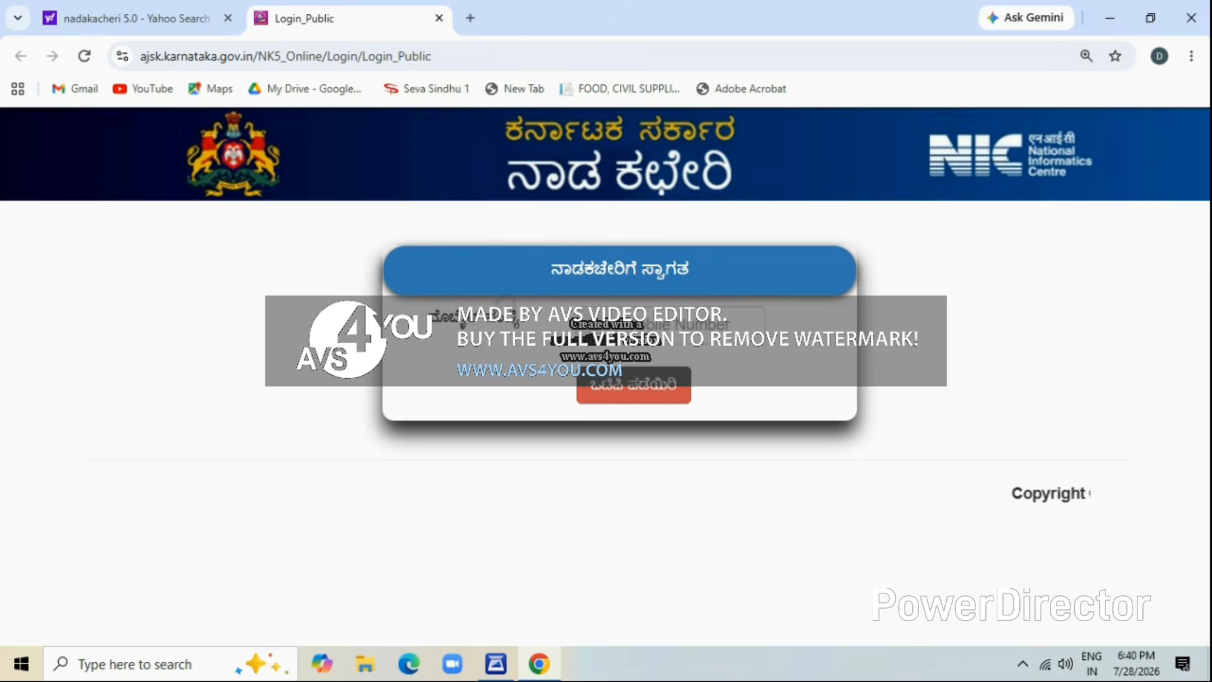
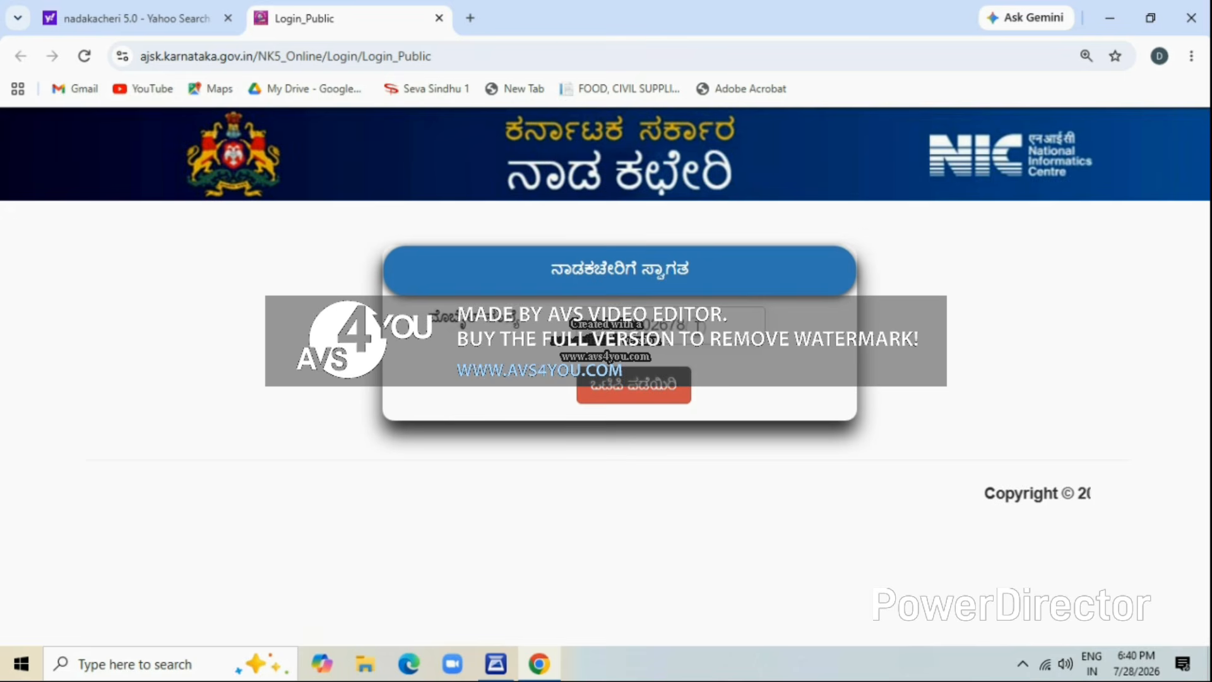
left_click(654, 386)
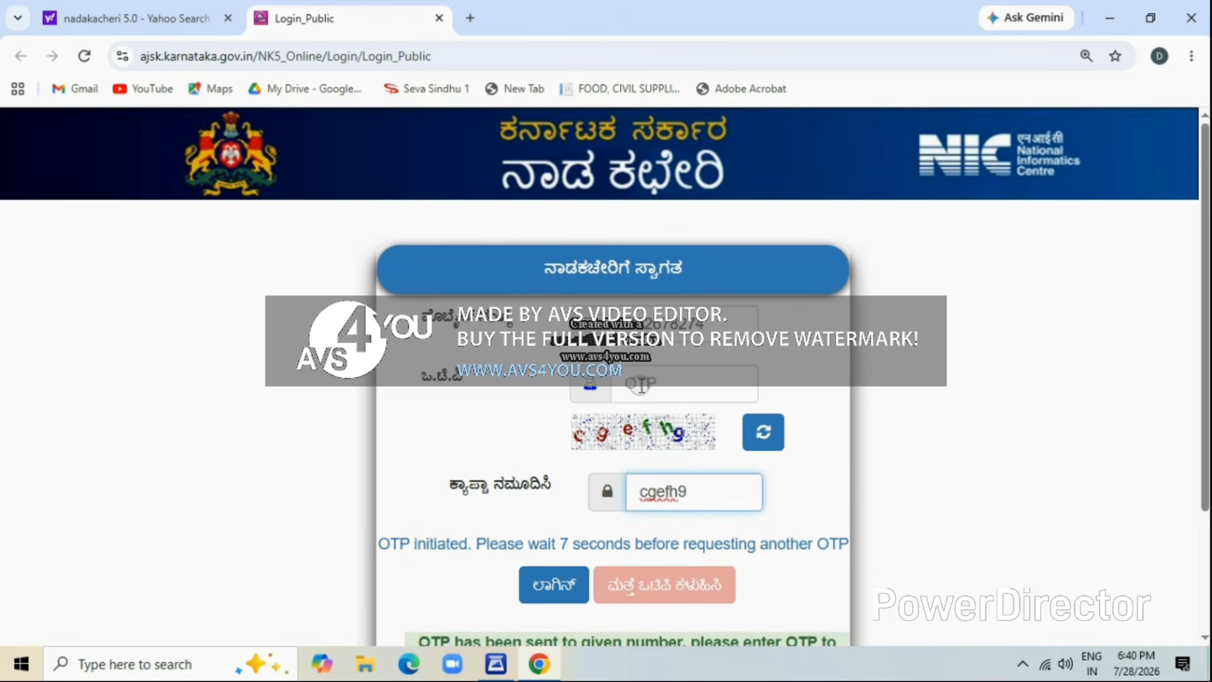
left_click(638, 385)
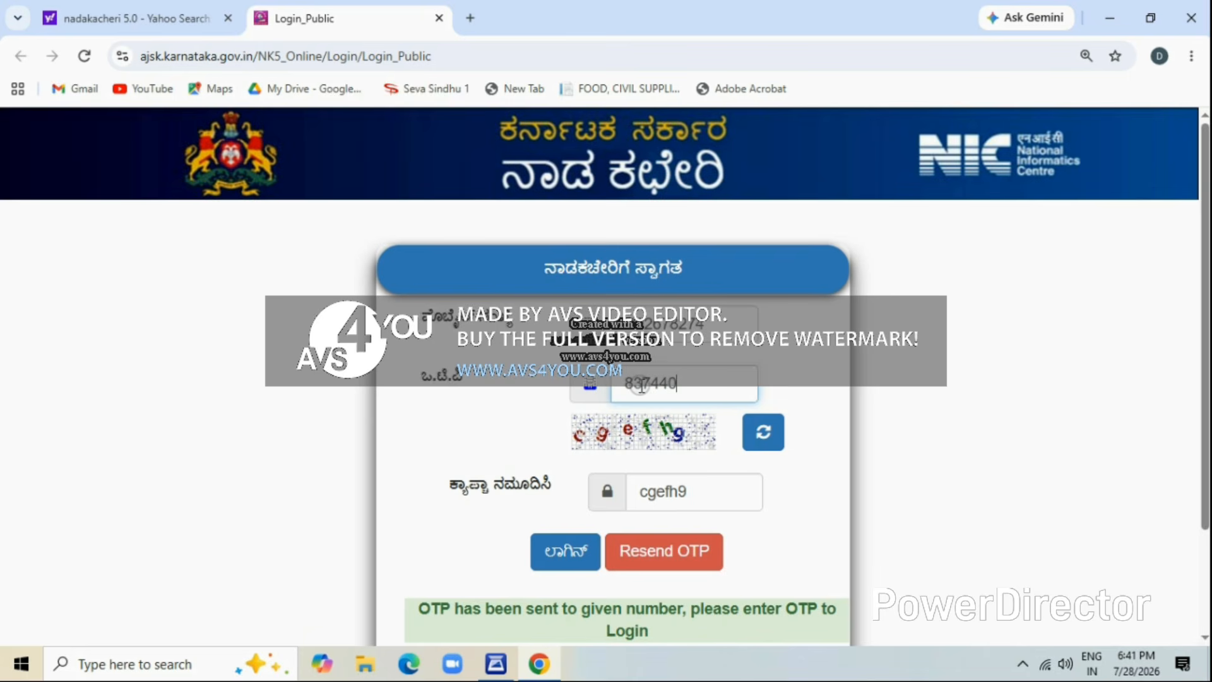
left_click(565, 553)
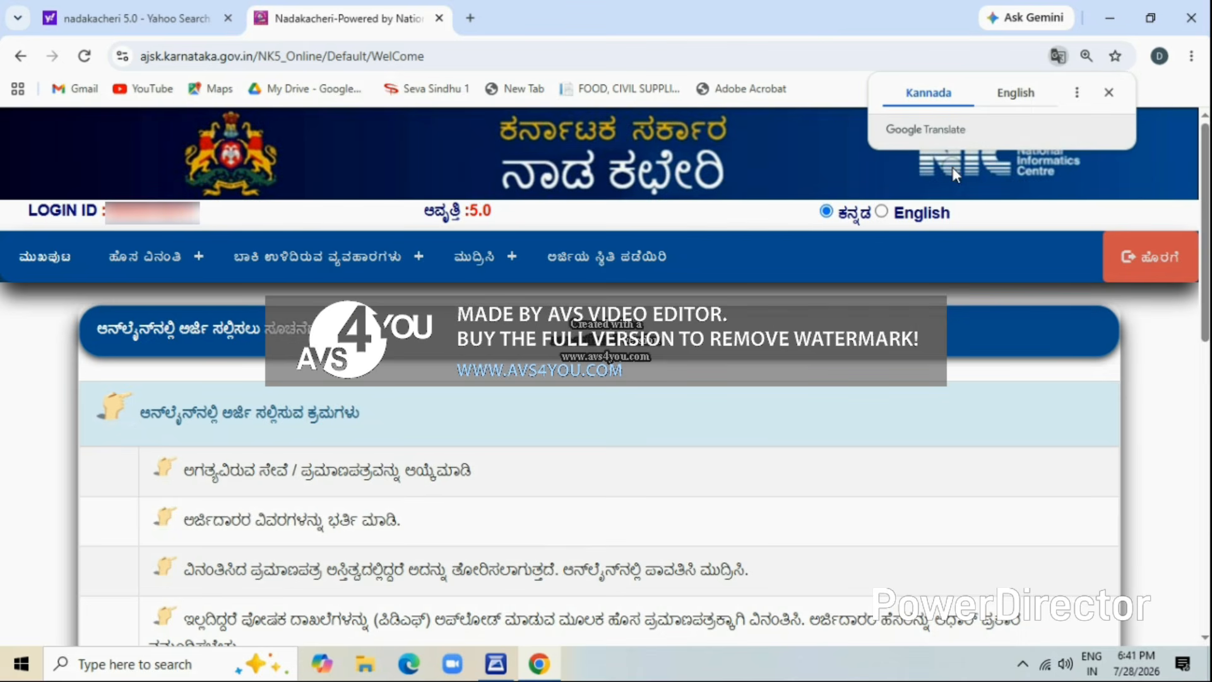
- Dismiss the translation offer and switch the portal to English, then back to Kannada
left_click(1108, 93)
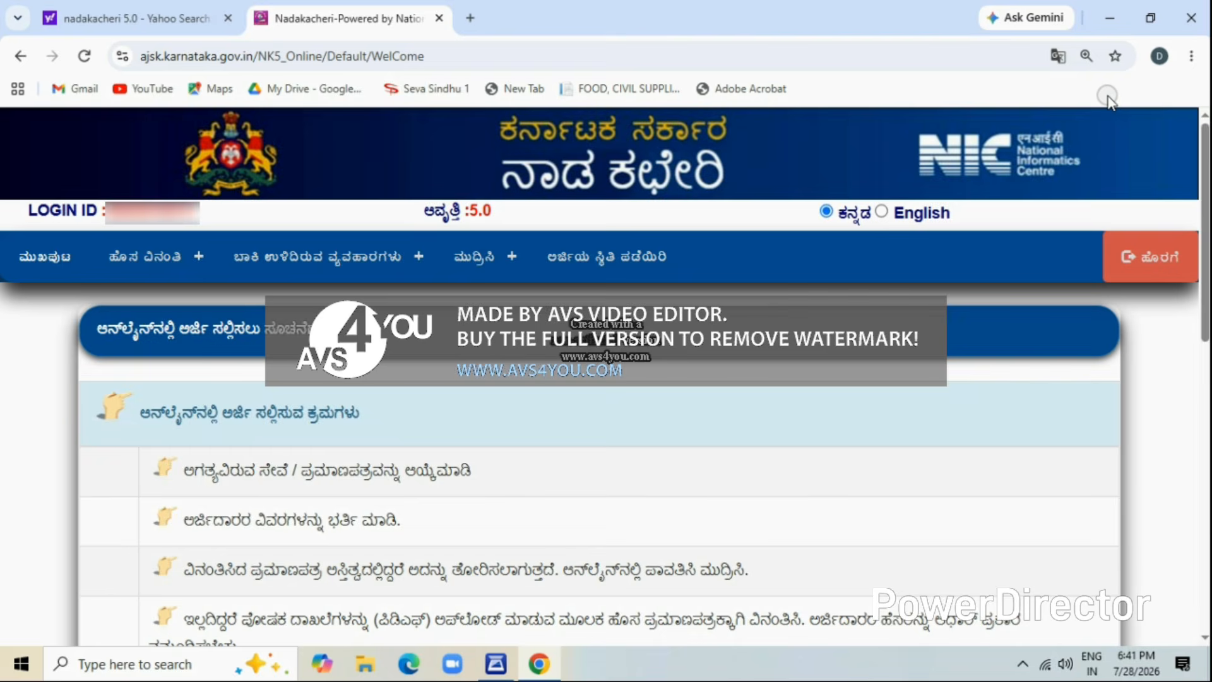
mouse_move(132, 261)
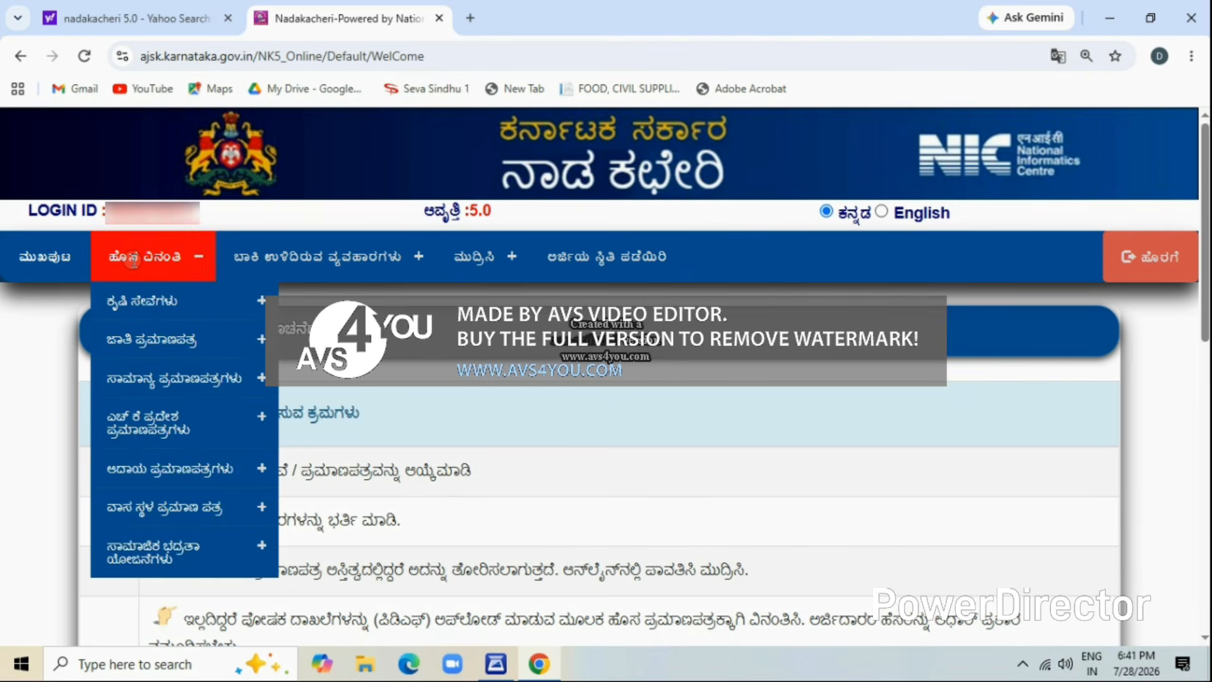
mouse_move(171, 507)
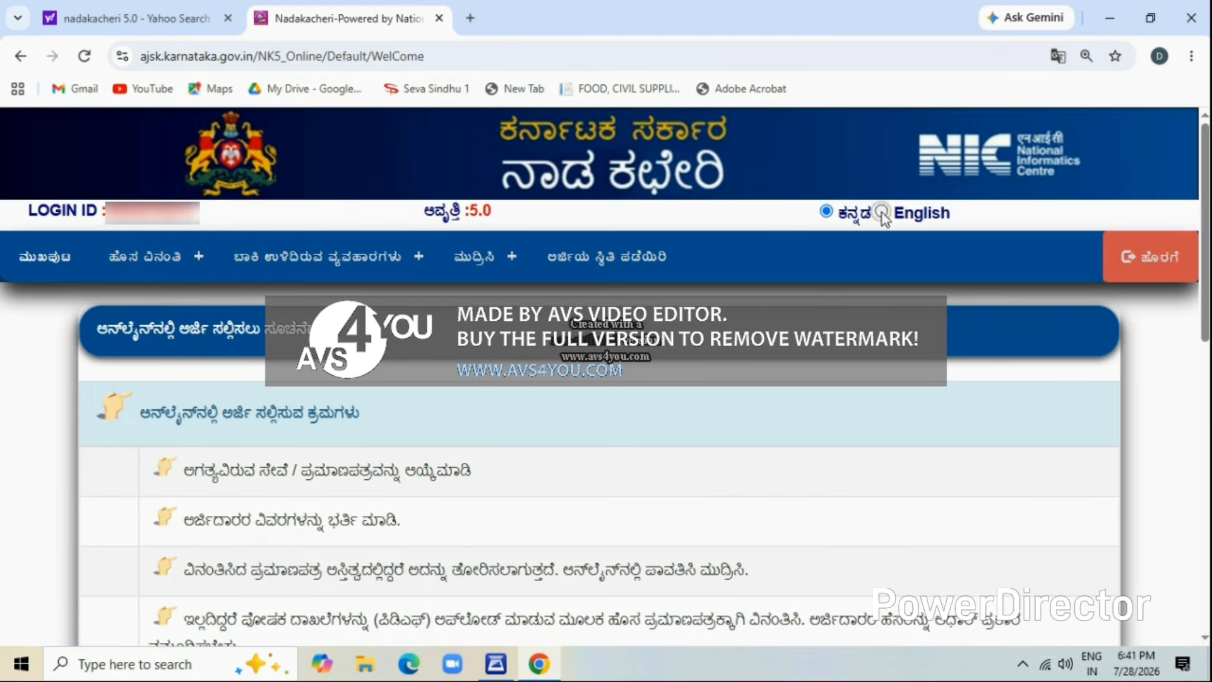
left_click(881, 212)
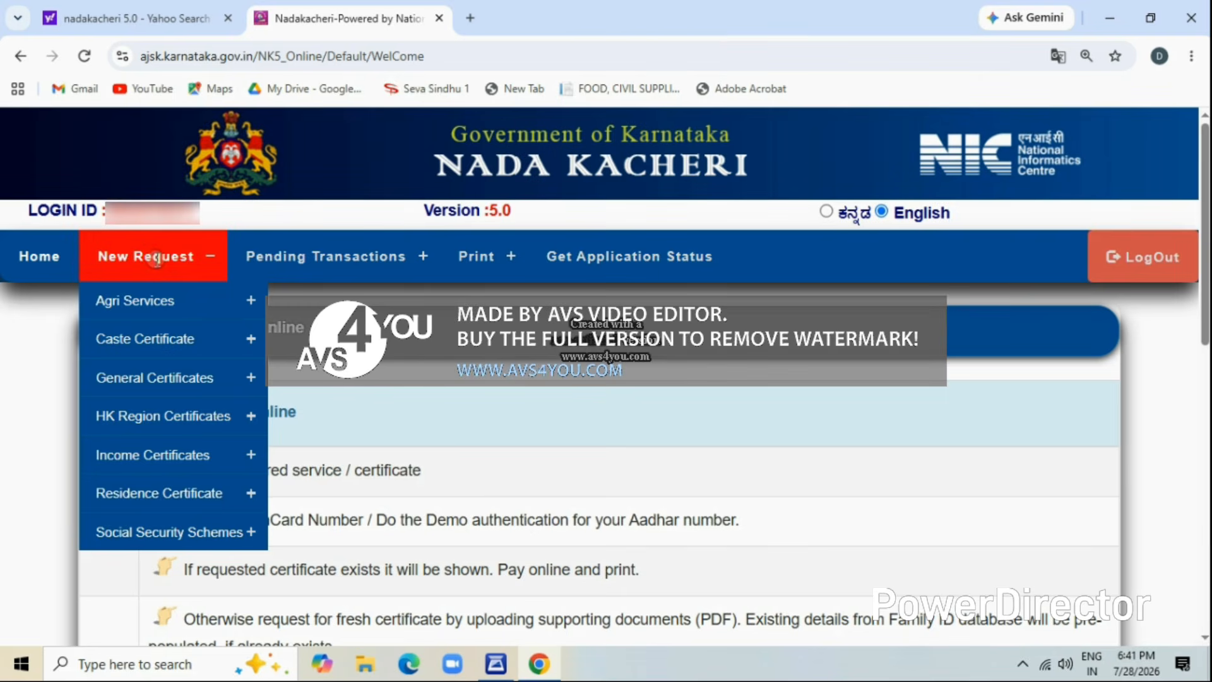
mouse_move(187, 481)
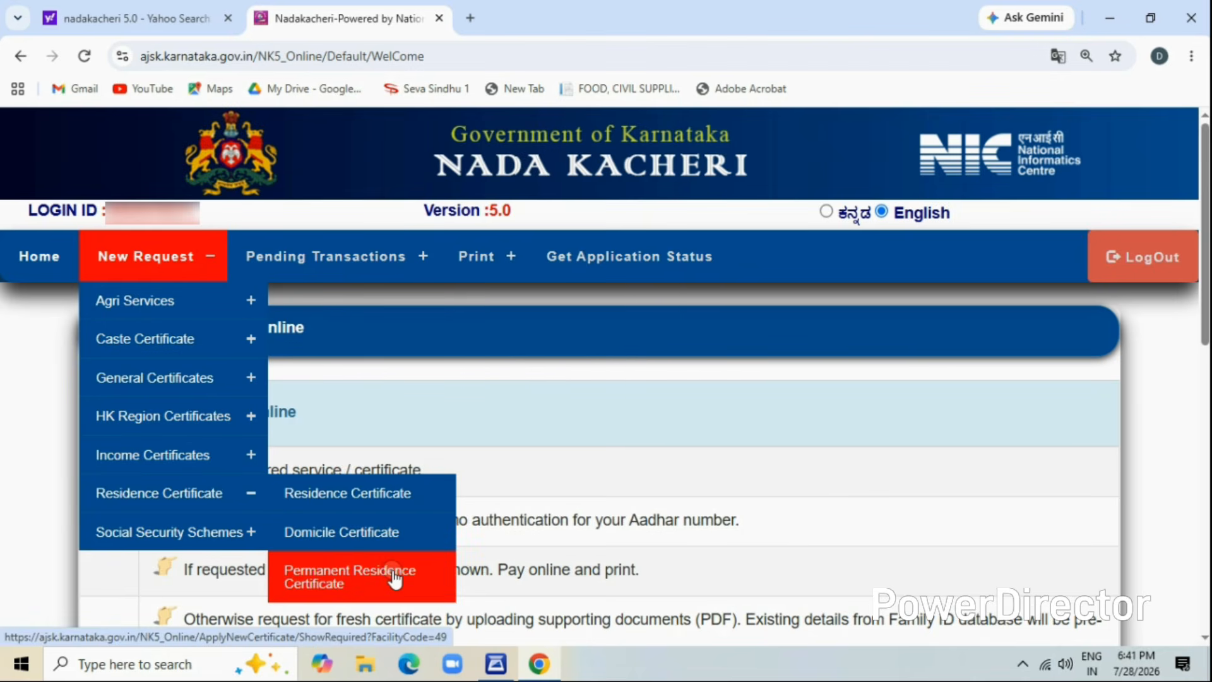
left_click(826, 212)
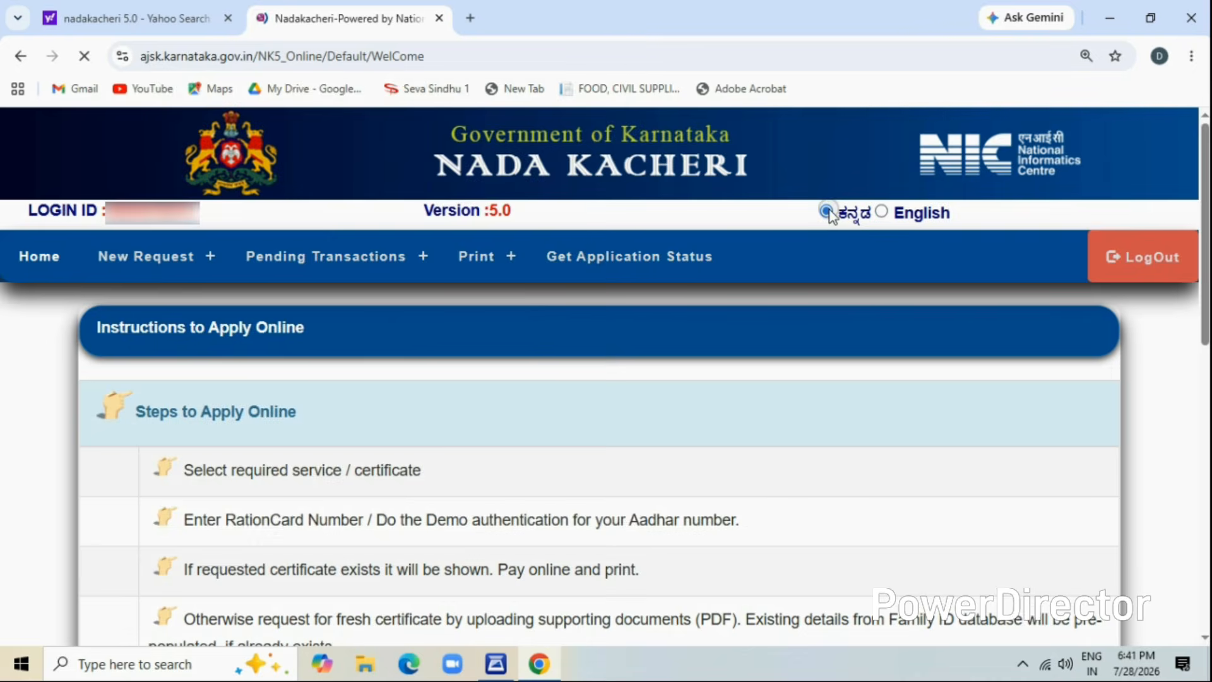
- Open the Permanent Residence Certificate application and download its self-attested affidavit form
mouse_move(189, 507)
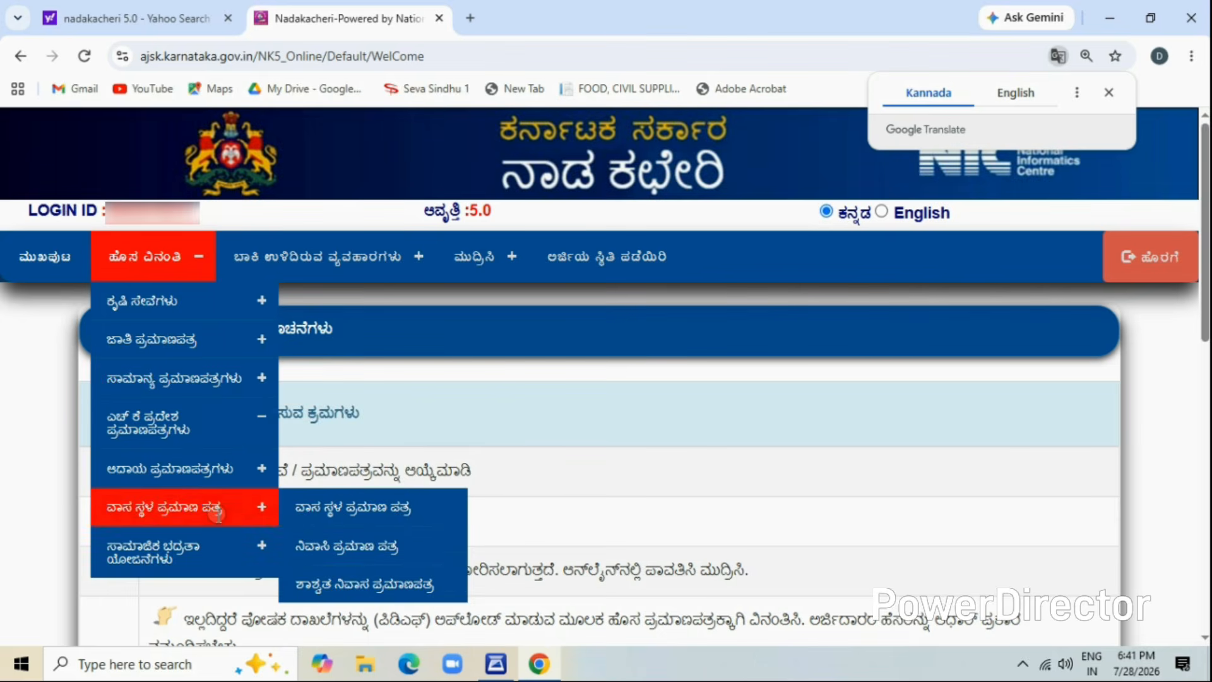
left_click(398, 590)
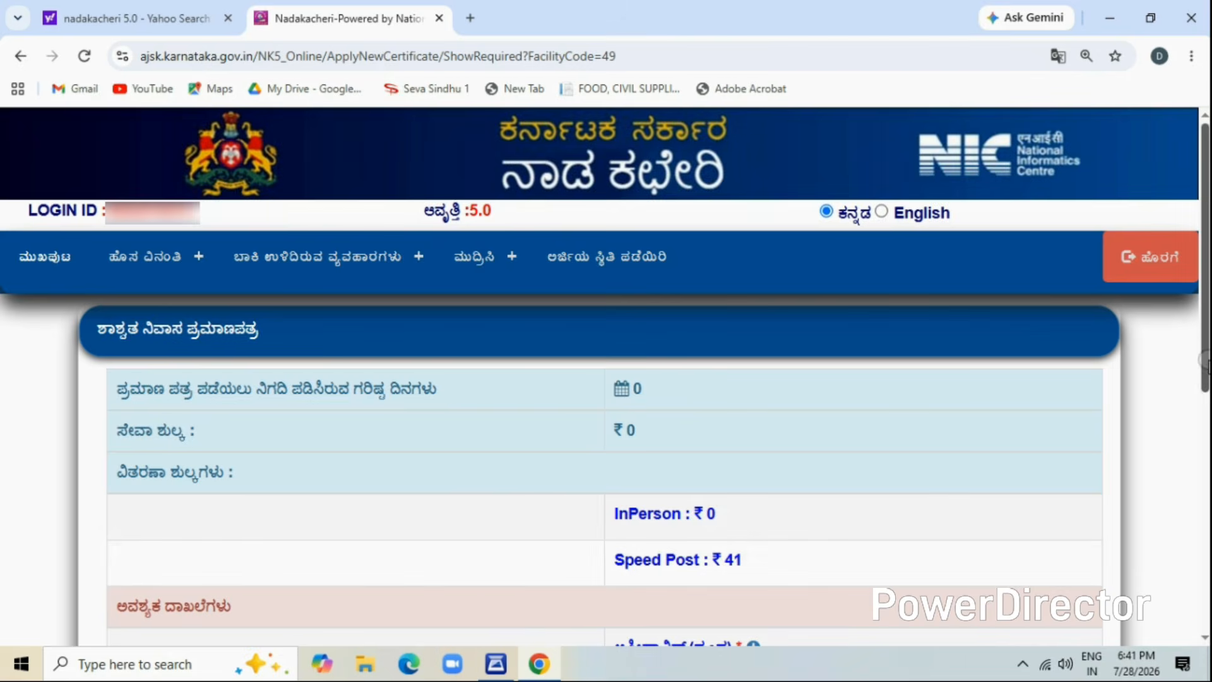
scroll(775, 291, "down", 5)
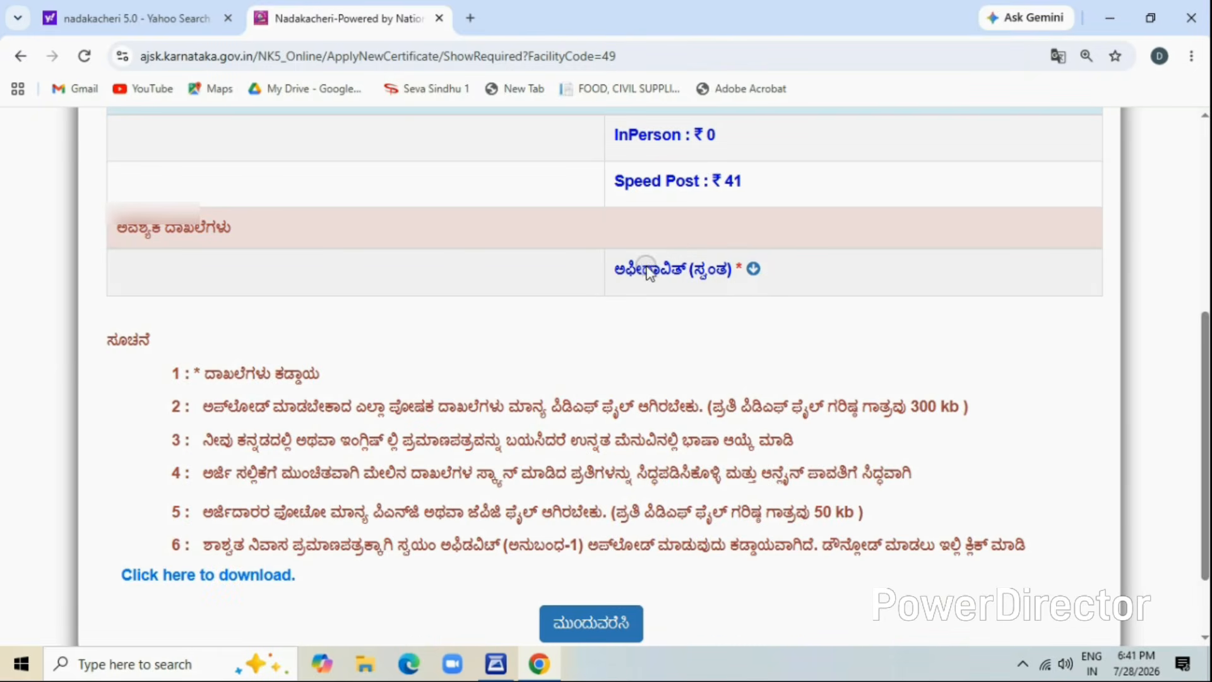
left_click(231, 584)
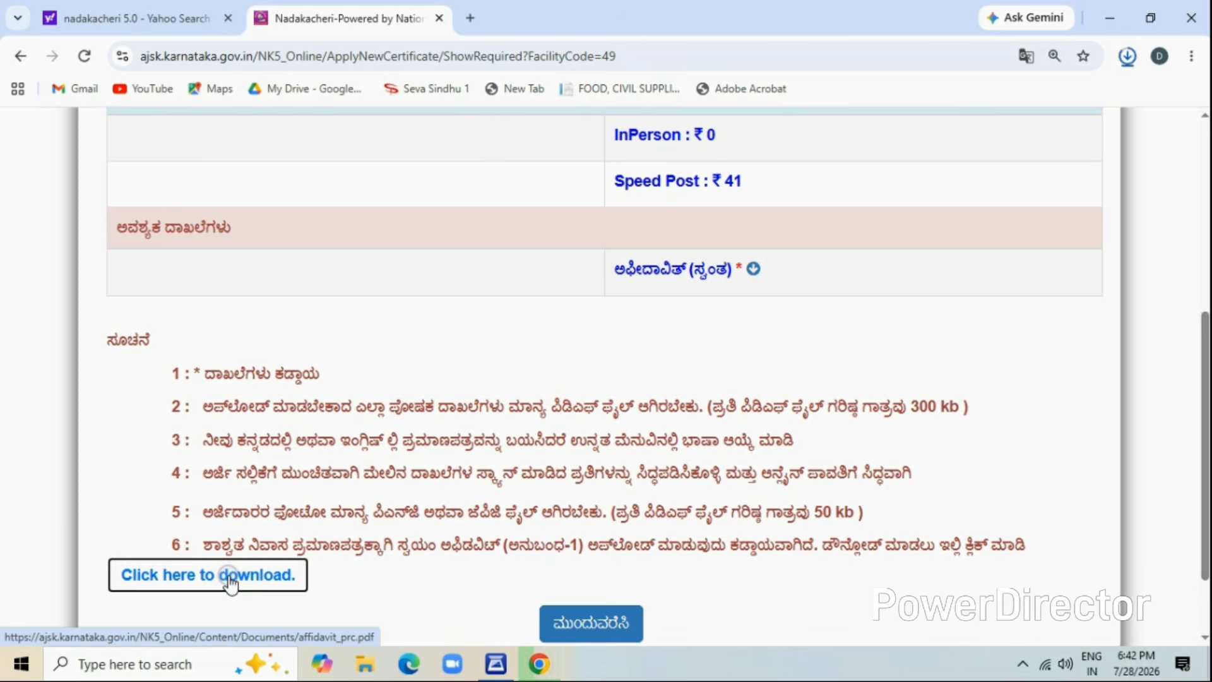
- Open affidavit_prc (2).pdf at 125% zoom and read through both pages of the form
left_click(976, 116)
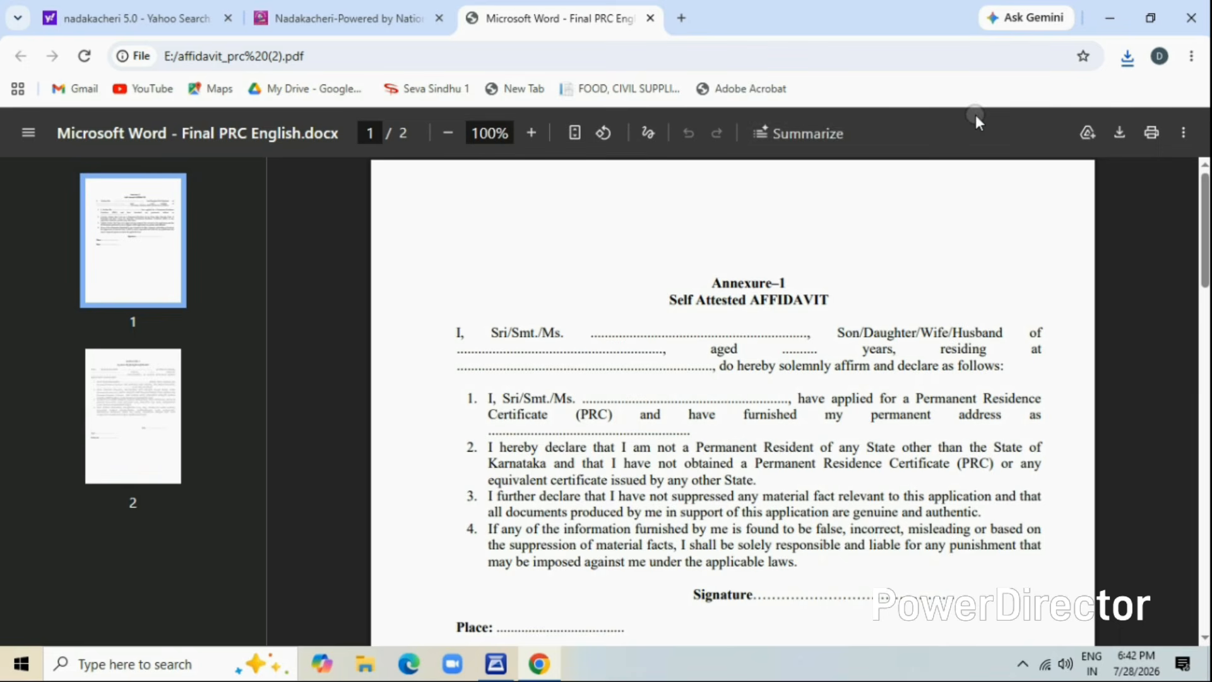
left_click(532, 134)
left_click(531, 133)
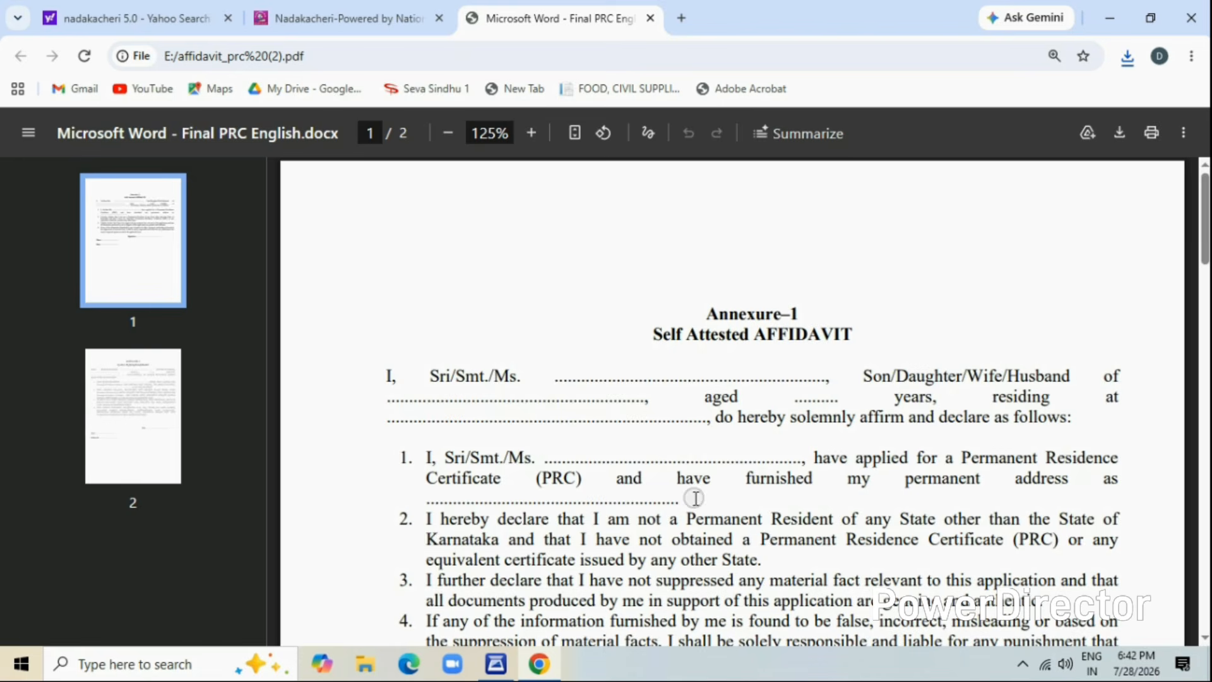
left_click_drag(1205, 218, 1203, 444)
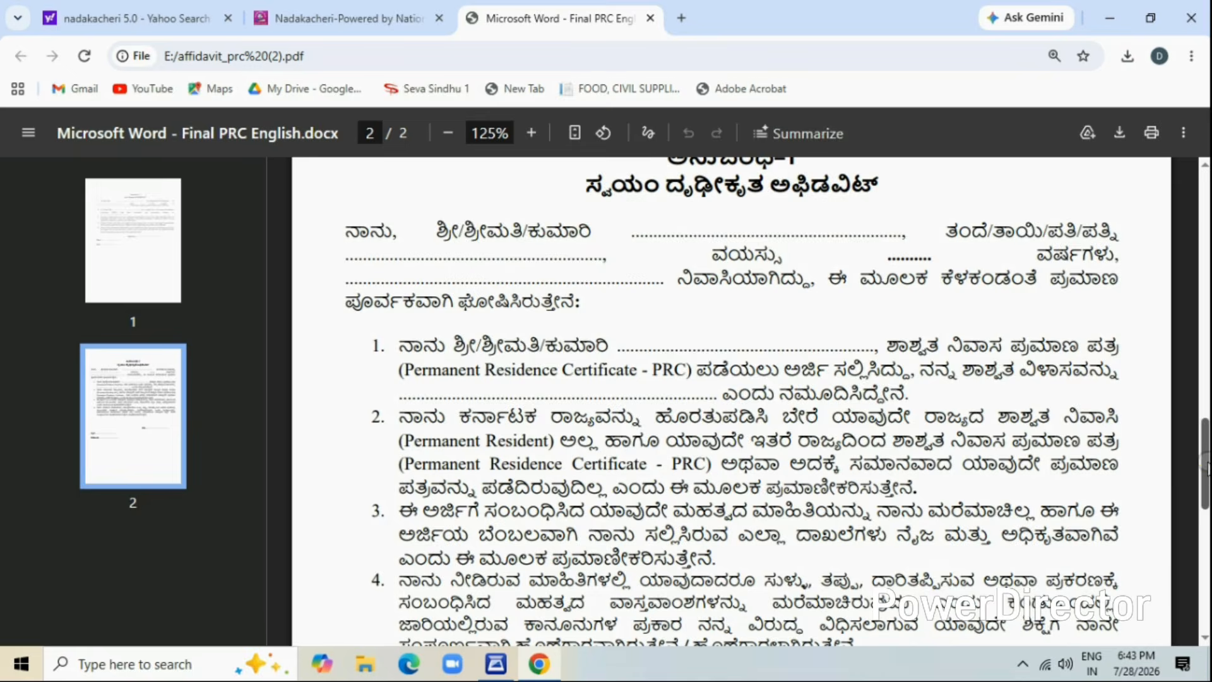
left_click_drag(1206, 467, 1206, 538)
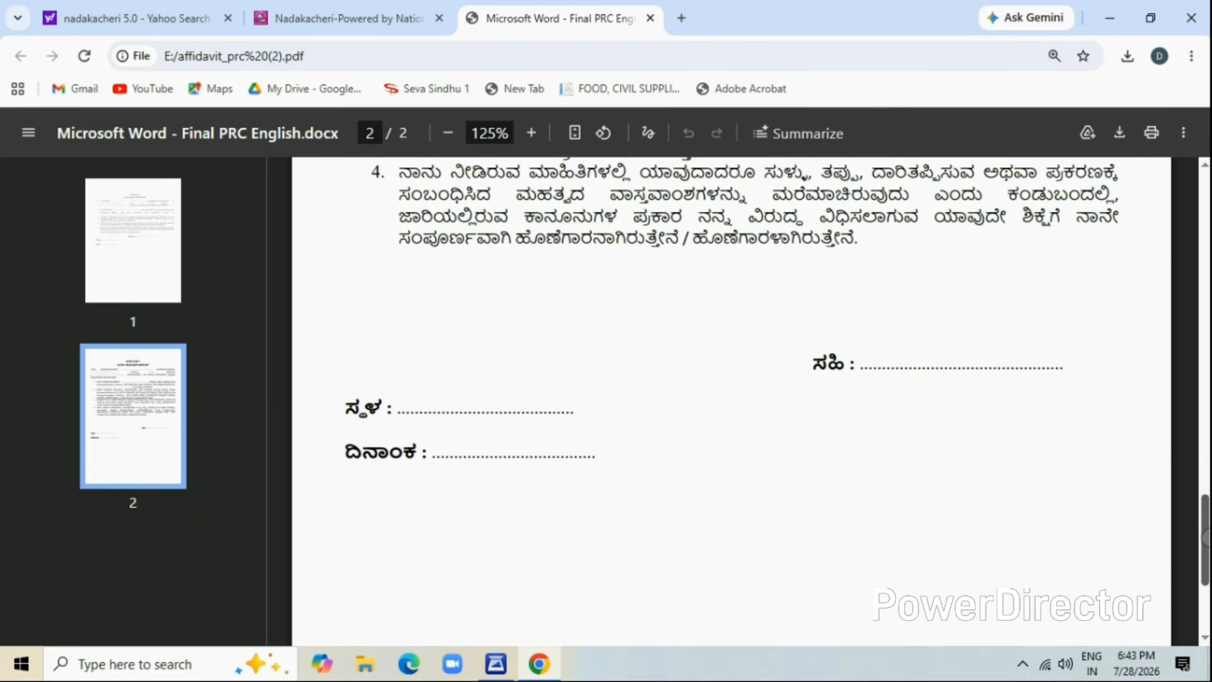
- Continue the application, answer No to holding another State's certificate, and accept the Aadhaar redirect
left_click(388, 24)
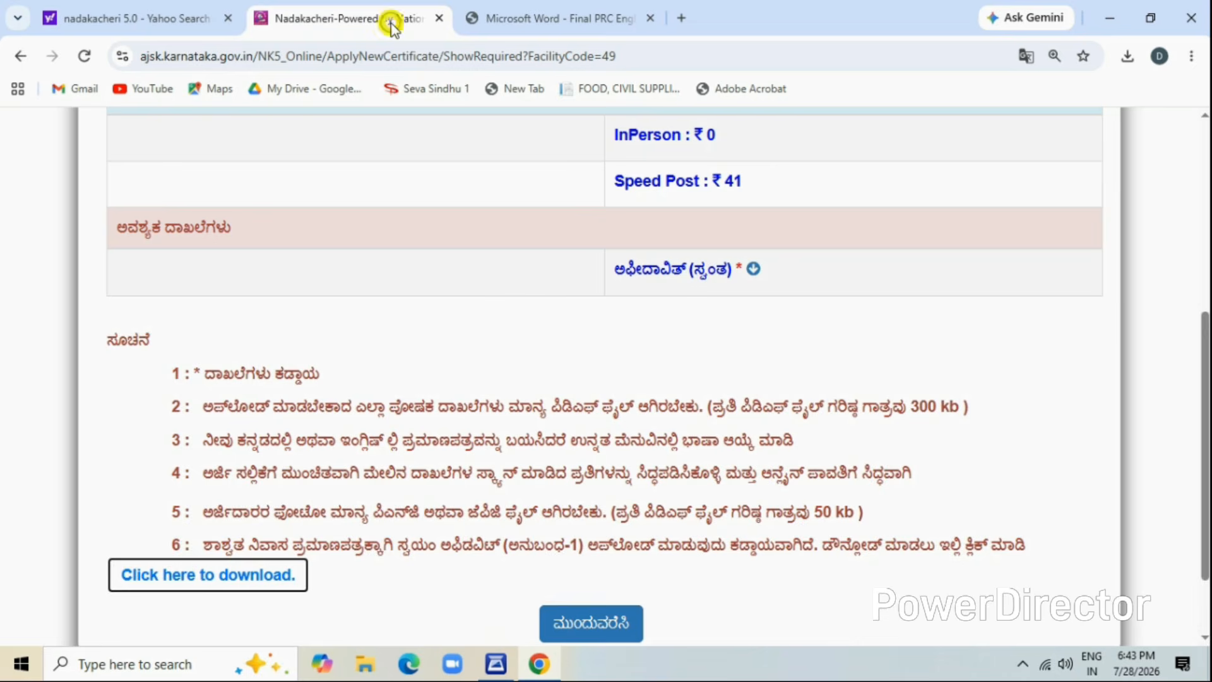
left_click(591, 624)
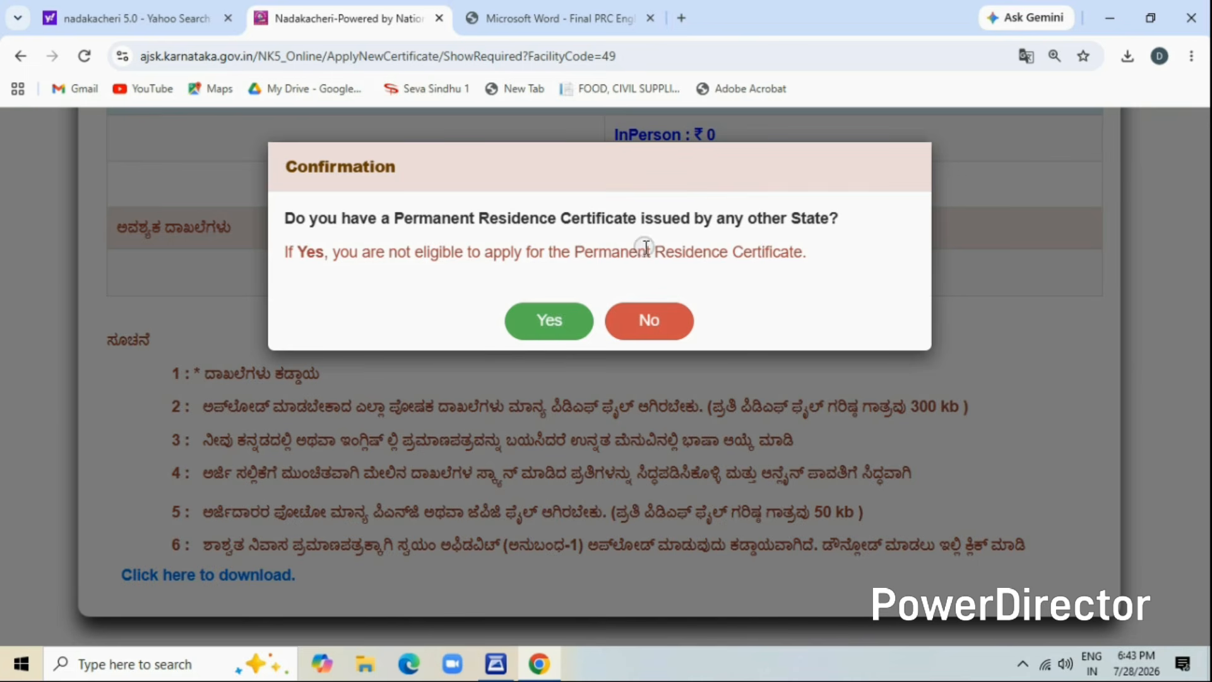
left_click(649, 322)
left_click(760, 170)
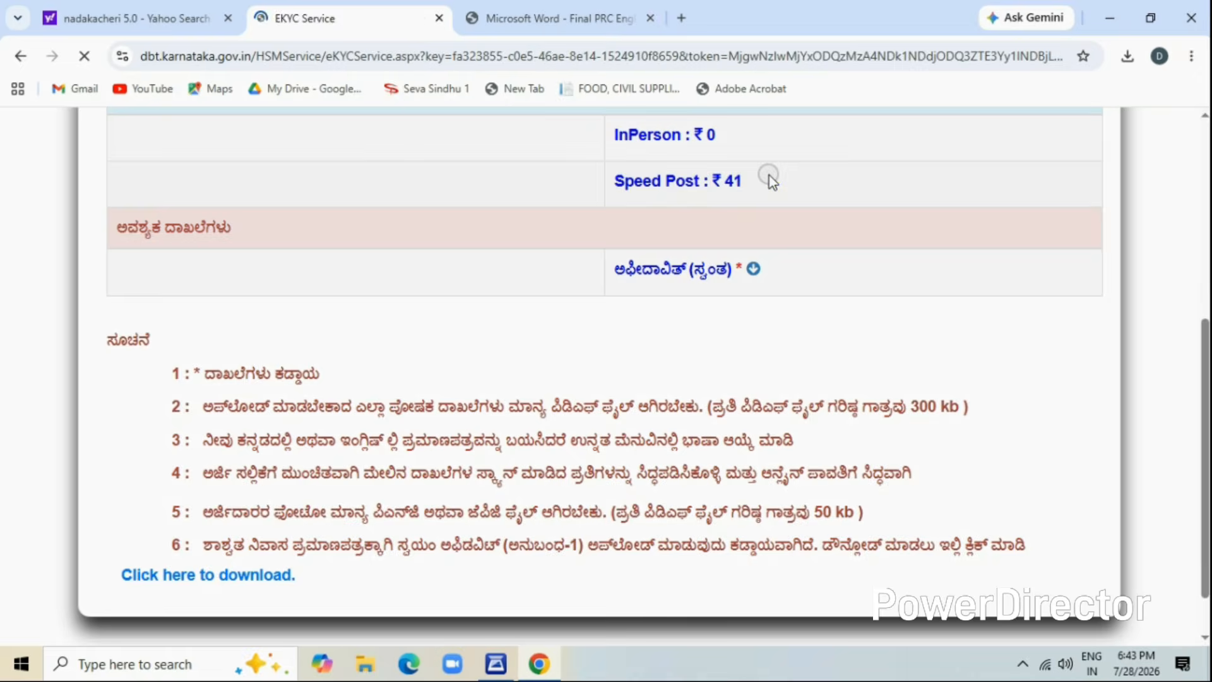
- Choose OTP as the authentication mode and enter the applicant's Aadhaar number
scroll(606, 385, "down", 5)
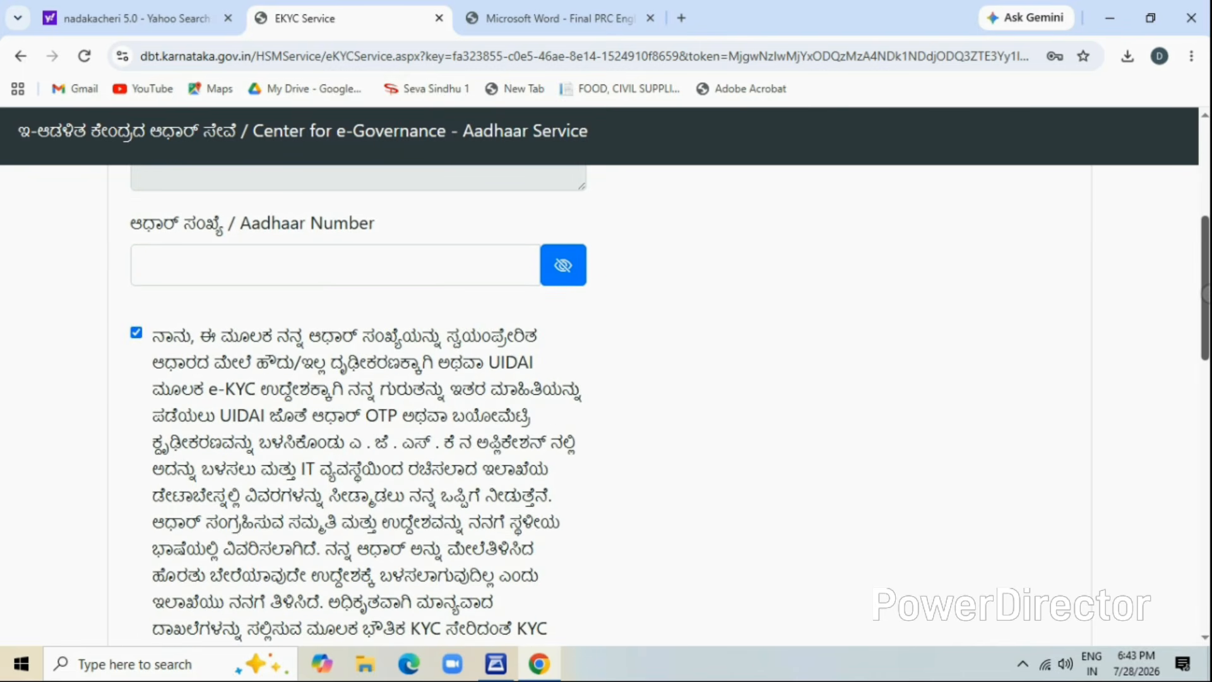
scroll(1201, 282, "down", 7)
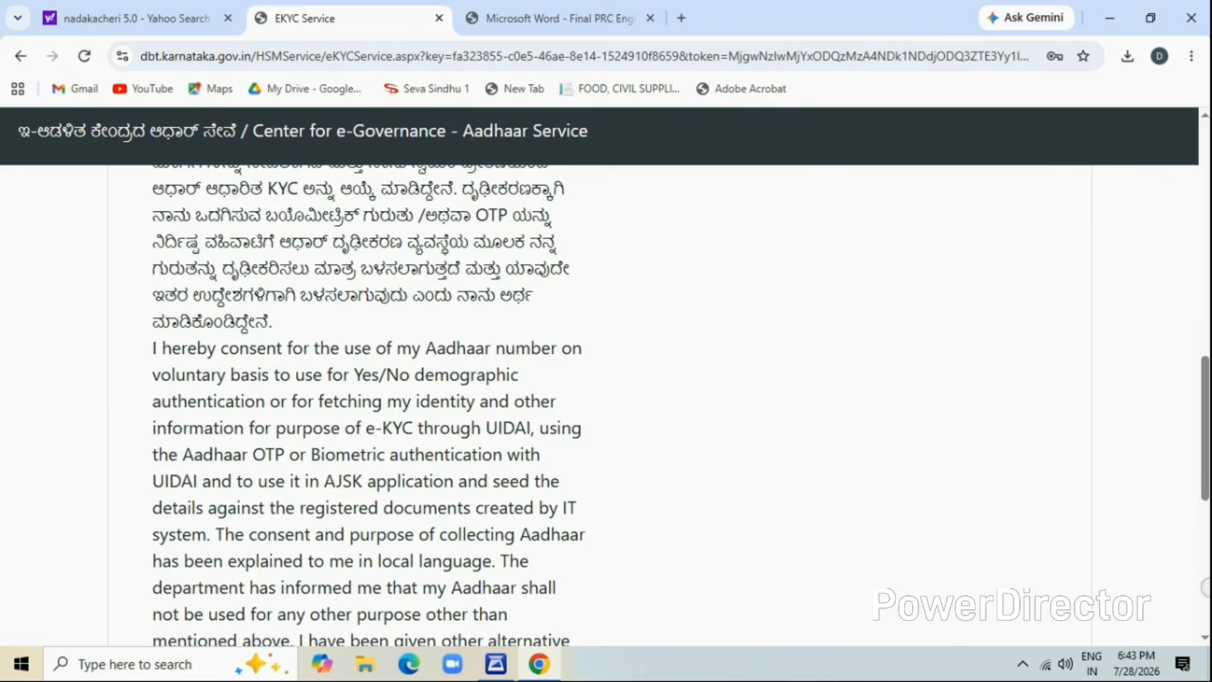
scroll(184, 559, "down", 6)
left_click(136, 561)
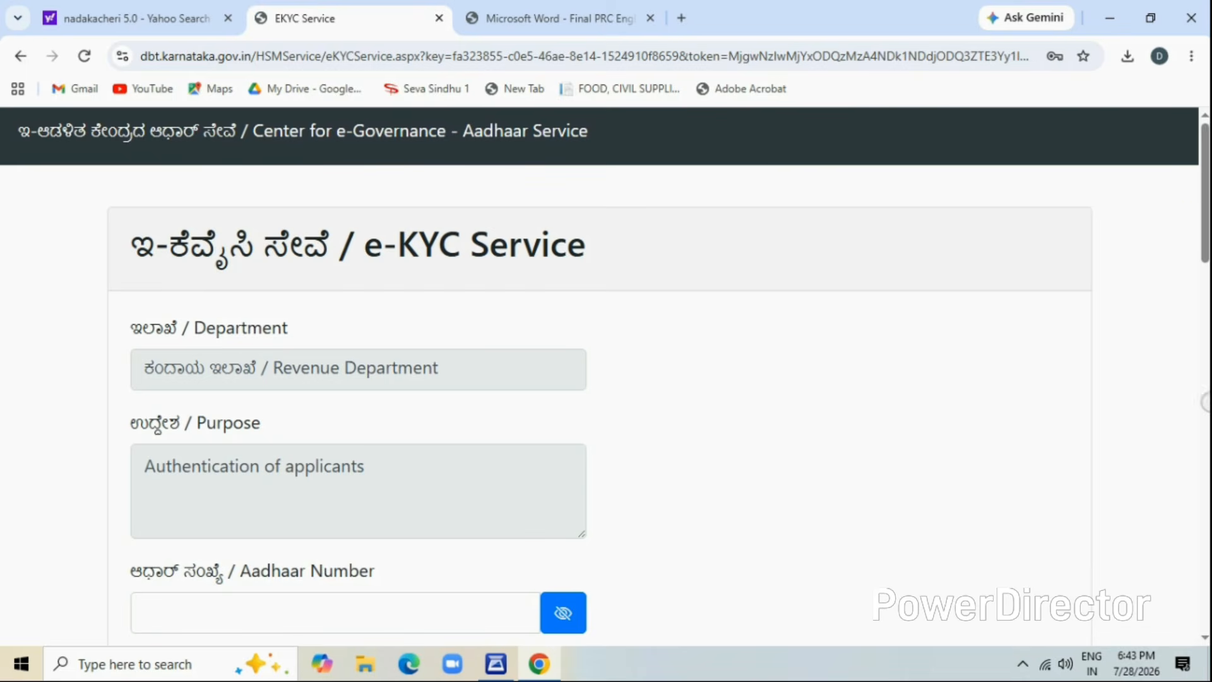
left_click(1205, 494)
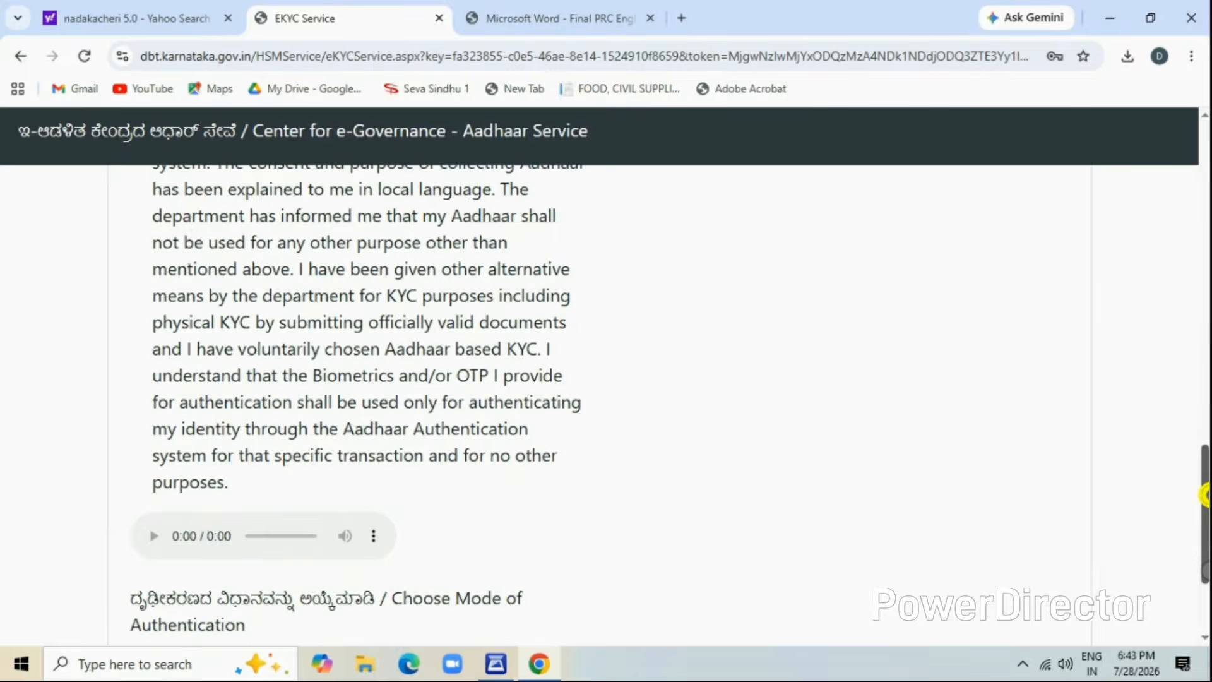
scroll(1206, 494, "down", 3)
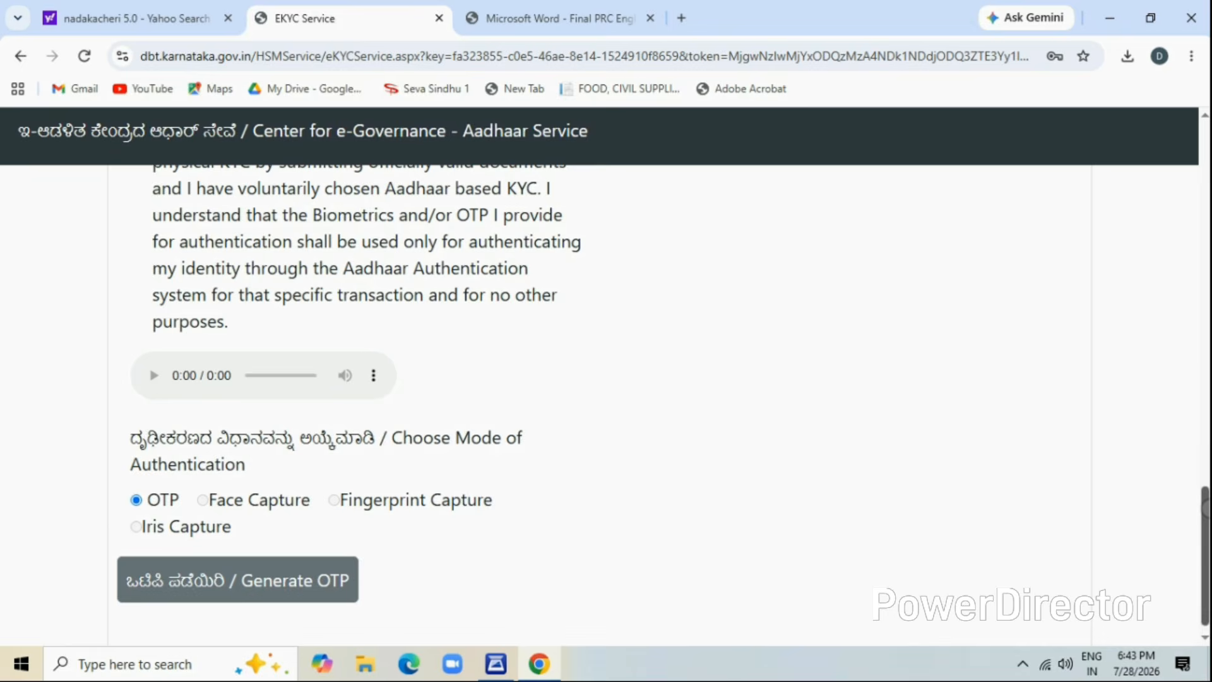
scroll(370, 319, "down", 3)
left_click(314, 433)
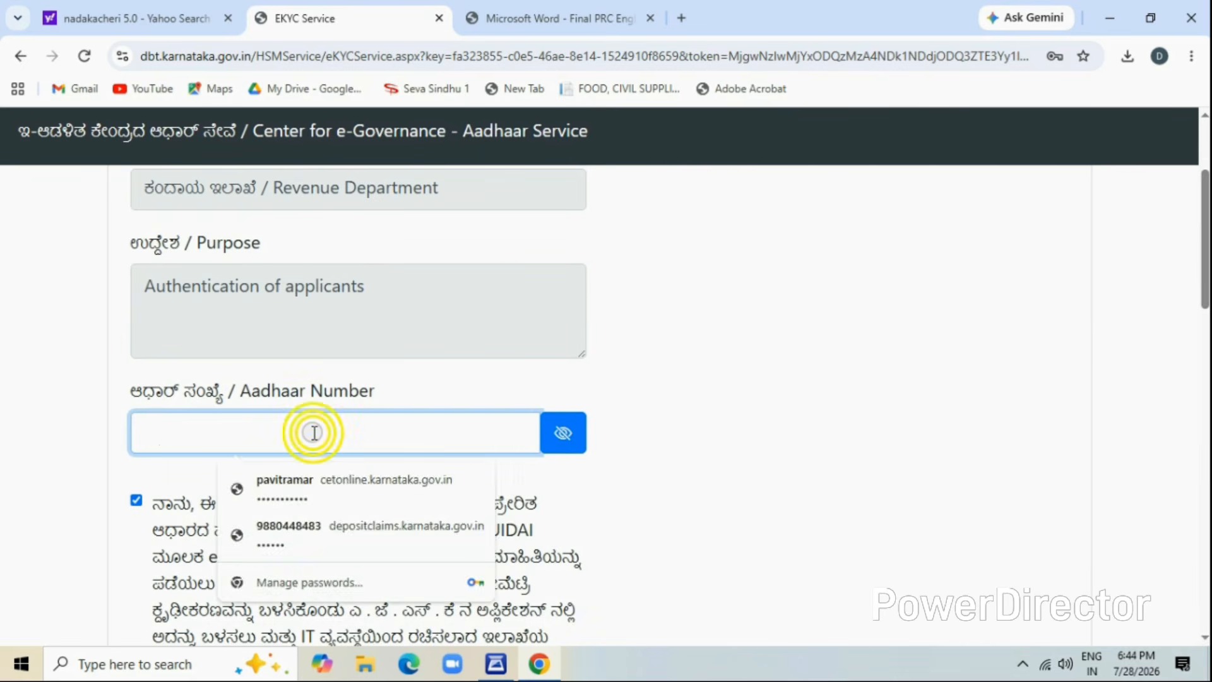
type("••")
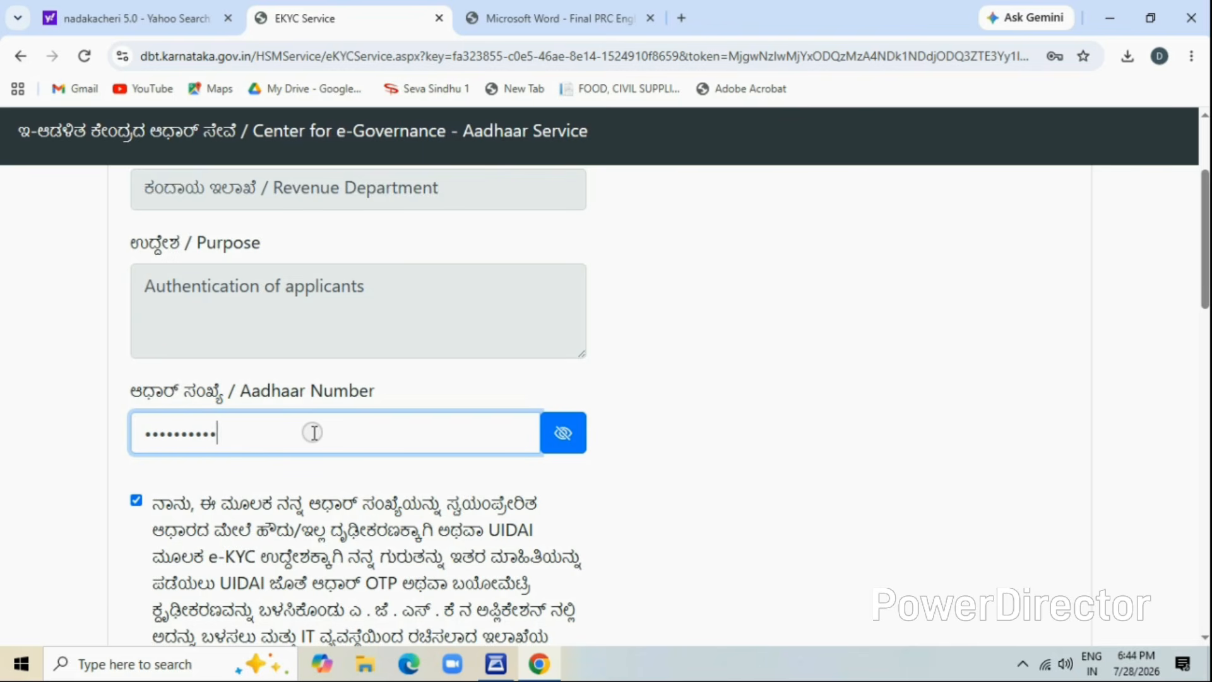
- Generate the Aadhaar OTP, then enter the received code and submit it for verification
left_click(1206, 563)
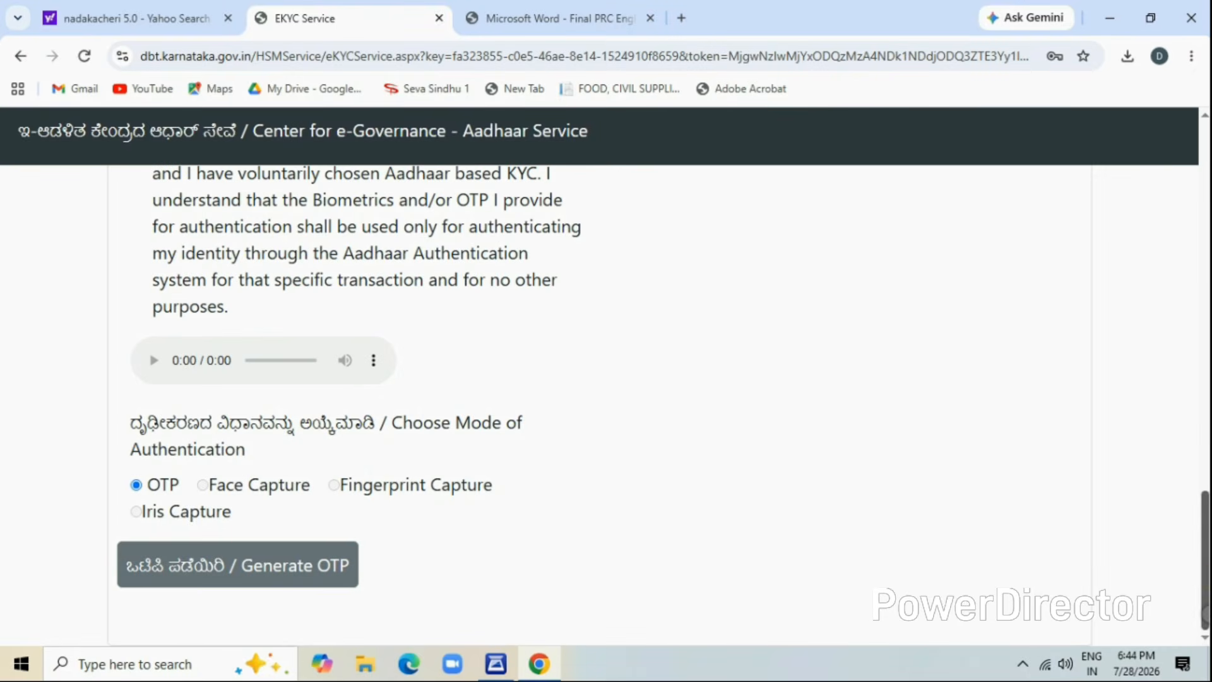
left_click(211, 573)
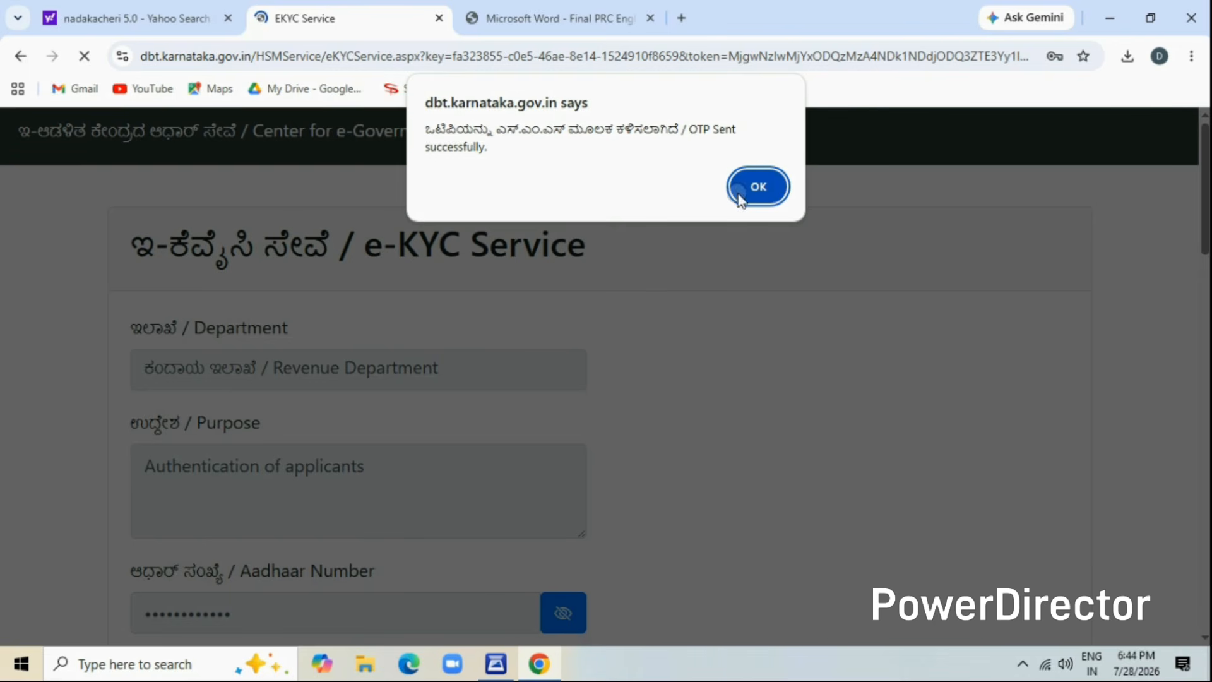
left_click(756, 187)
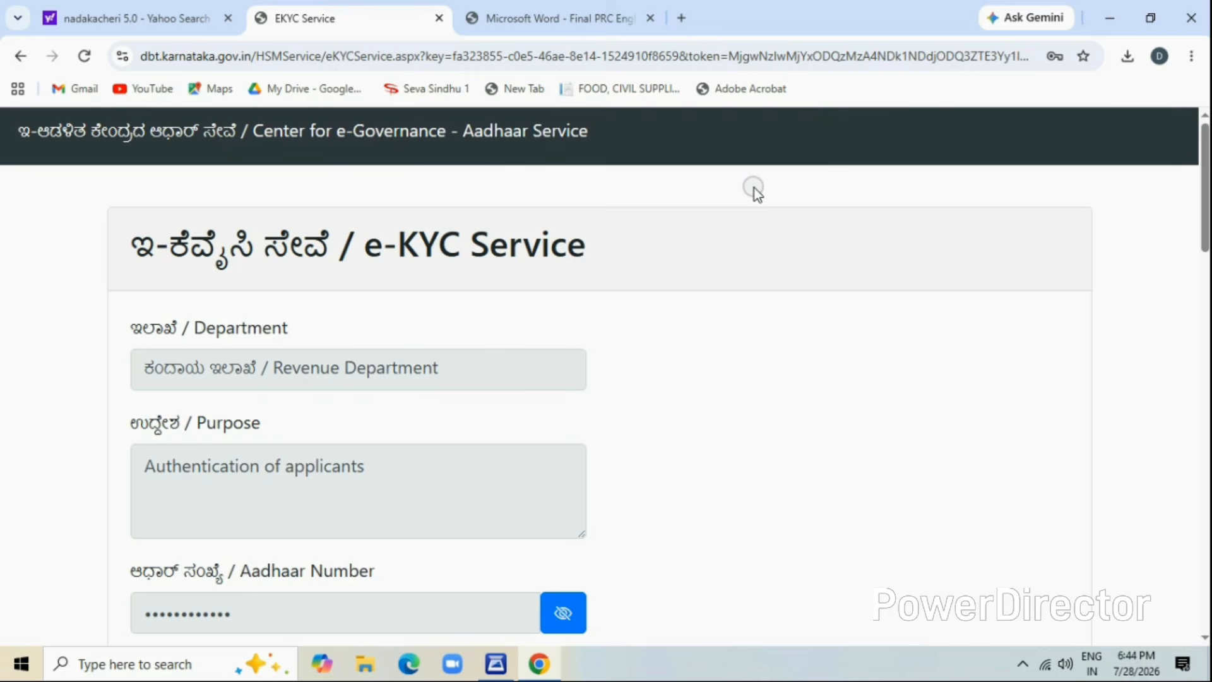
left_click(1205, 501)
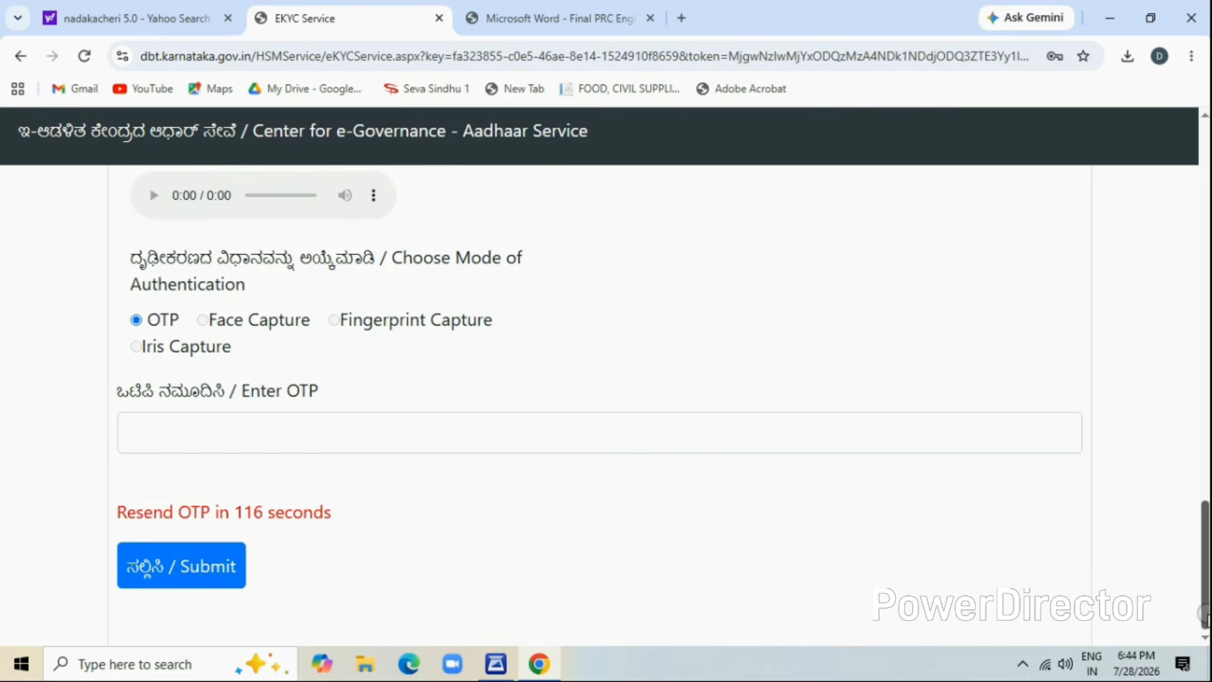
left_click(382, 422)
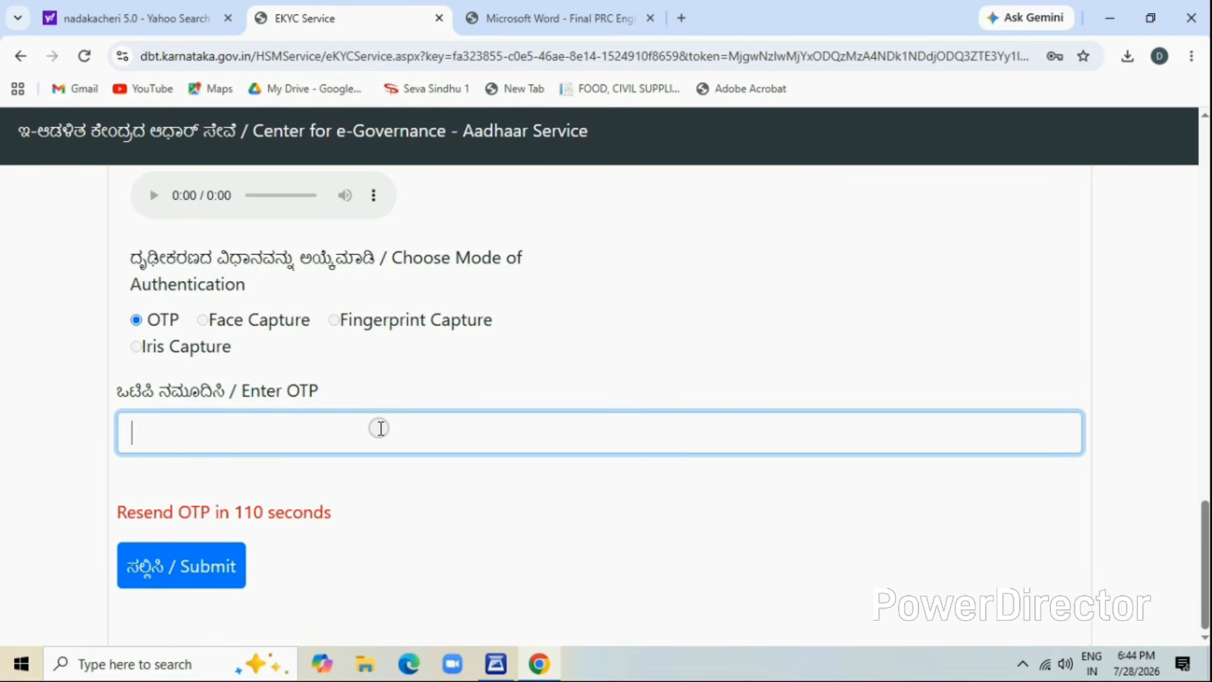
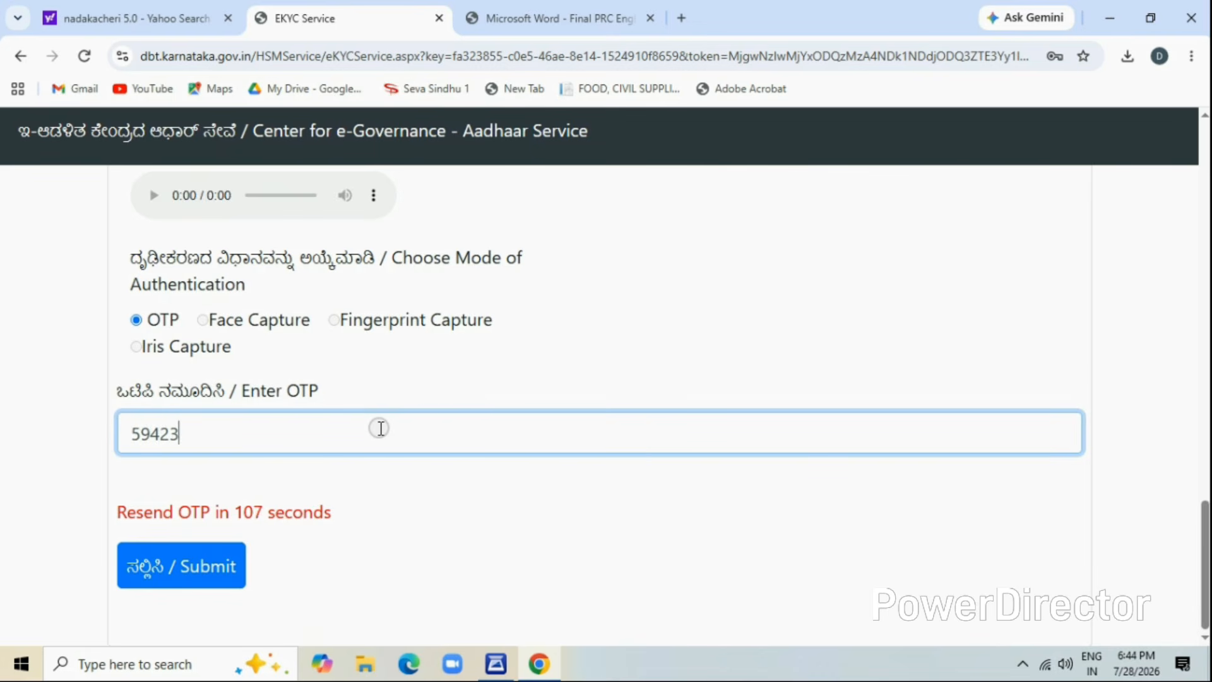
left_click(214, 559)
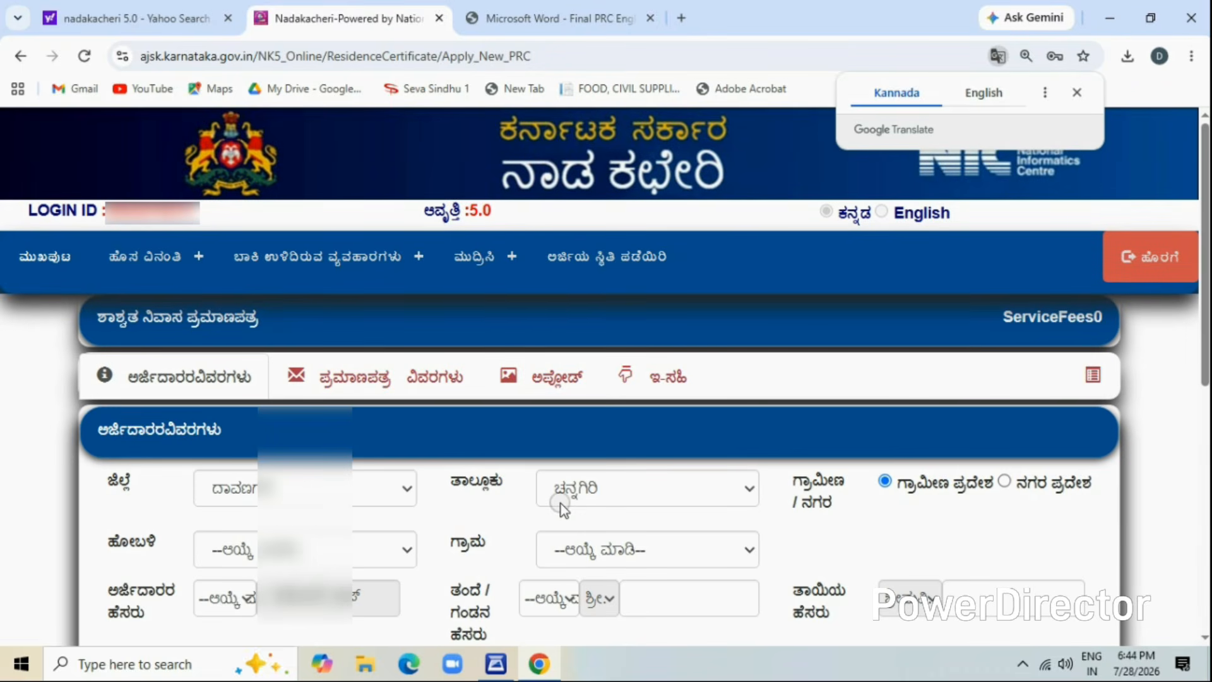
- Dismiss the translate popup and choose ಕಸಬಾ as the hobli and ಹೊದಿಗೆರೆ as the village
left_click(1076, 92)
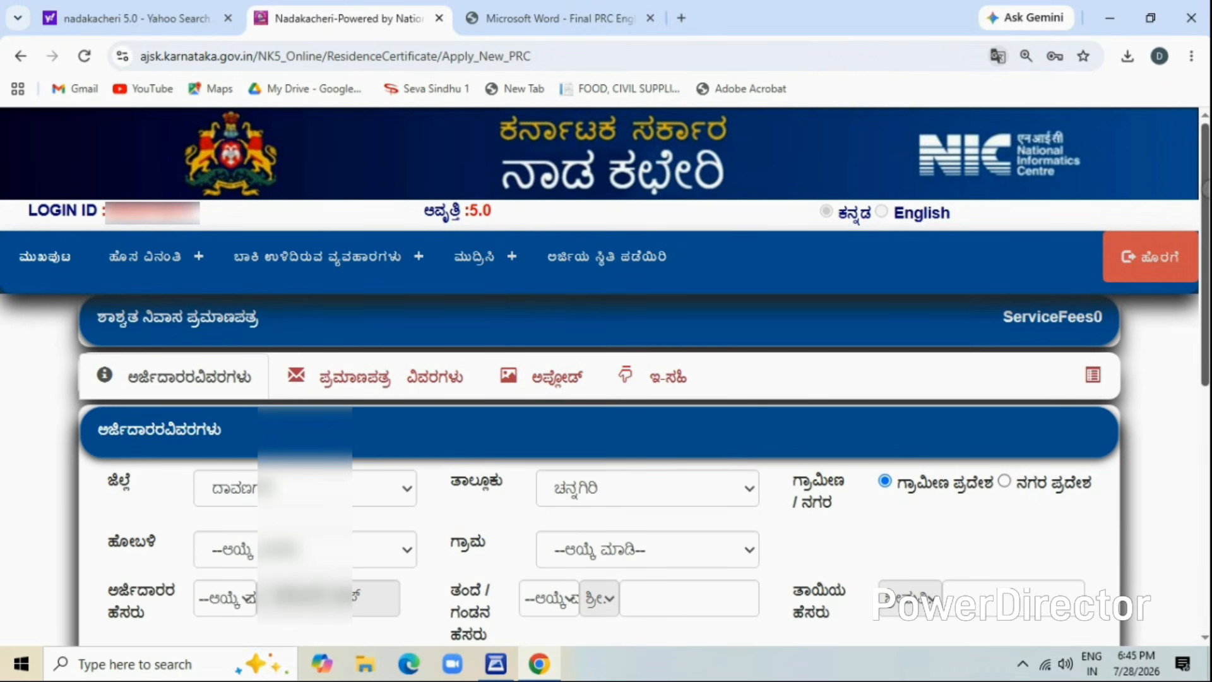
scroll(606, 378, "down", 3)
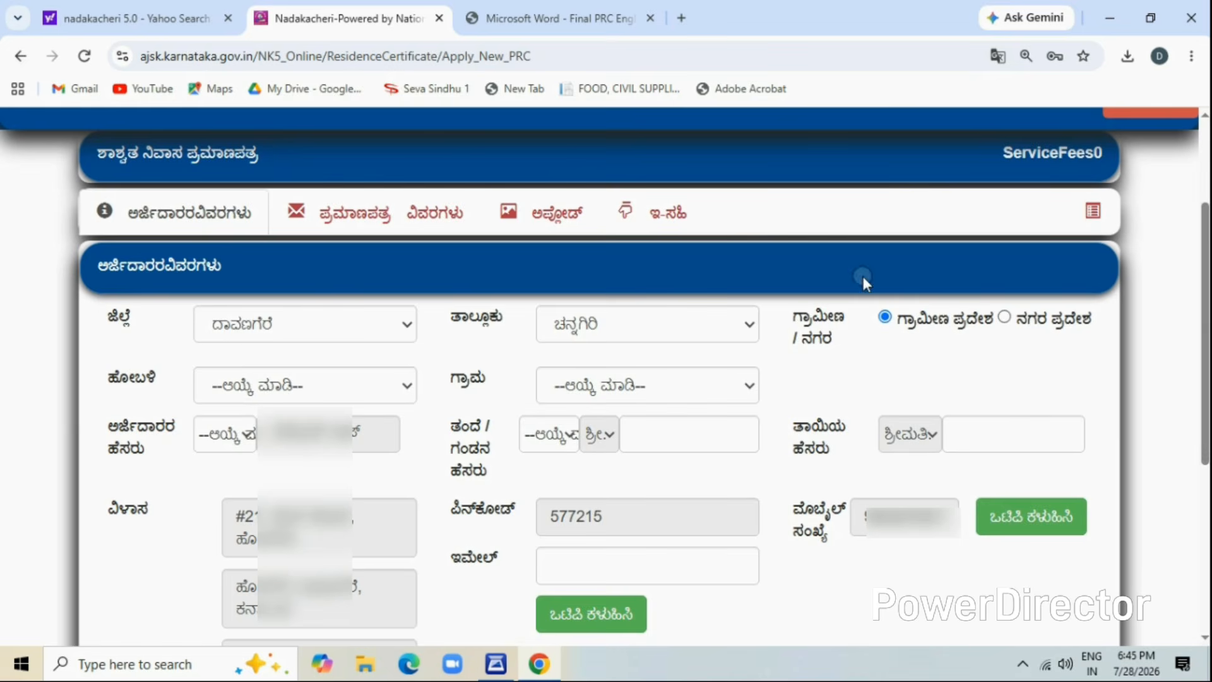
left_click(290, 384)
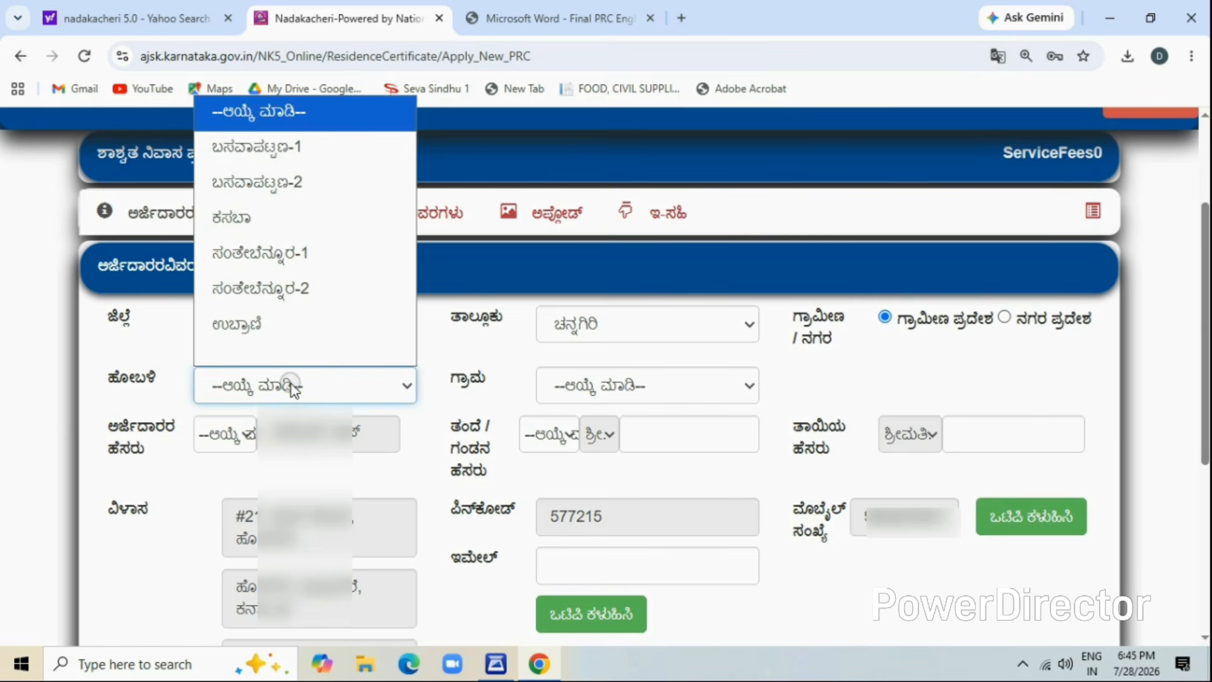
left_click(327, 221)
left_click(622, 390)
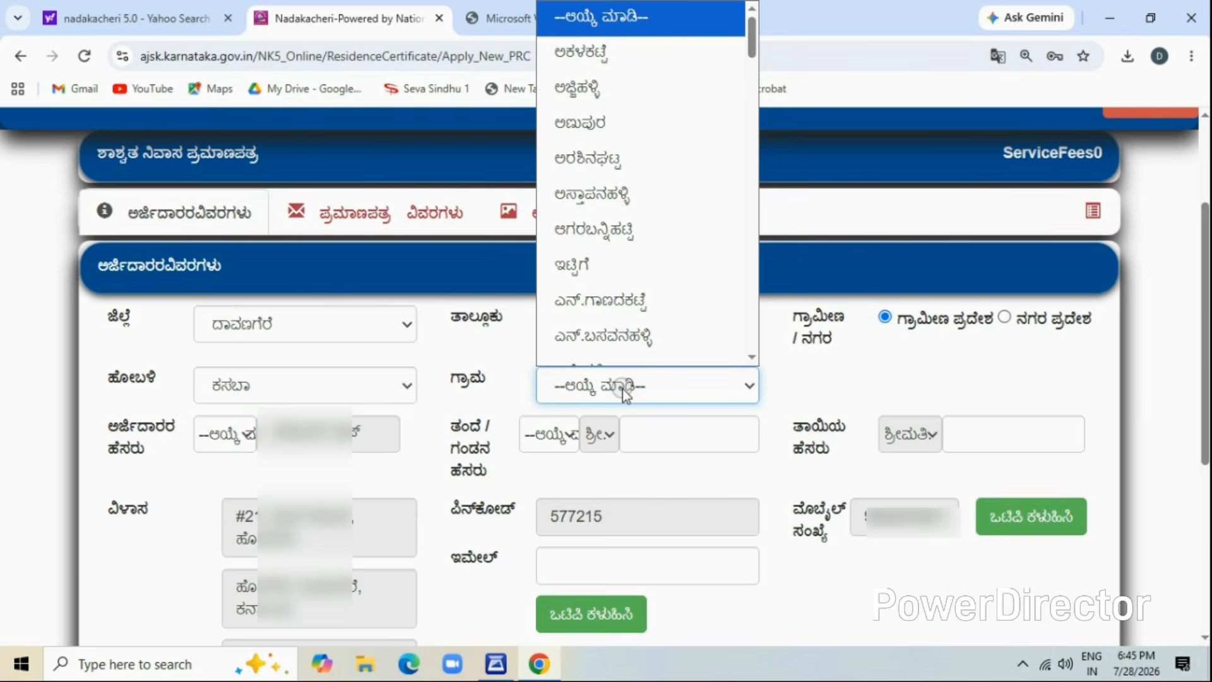
scroll(672, 287, "down", 1)
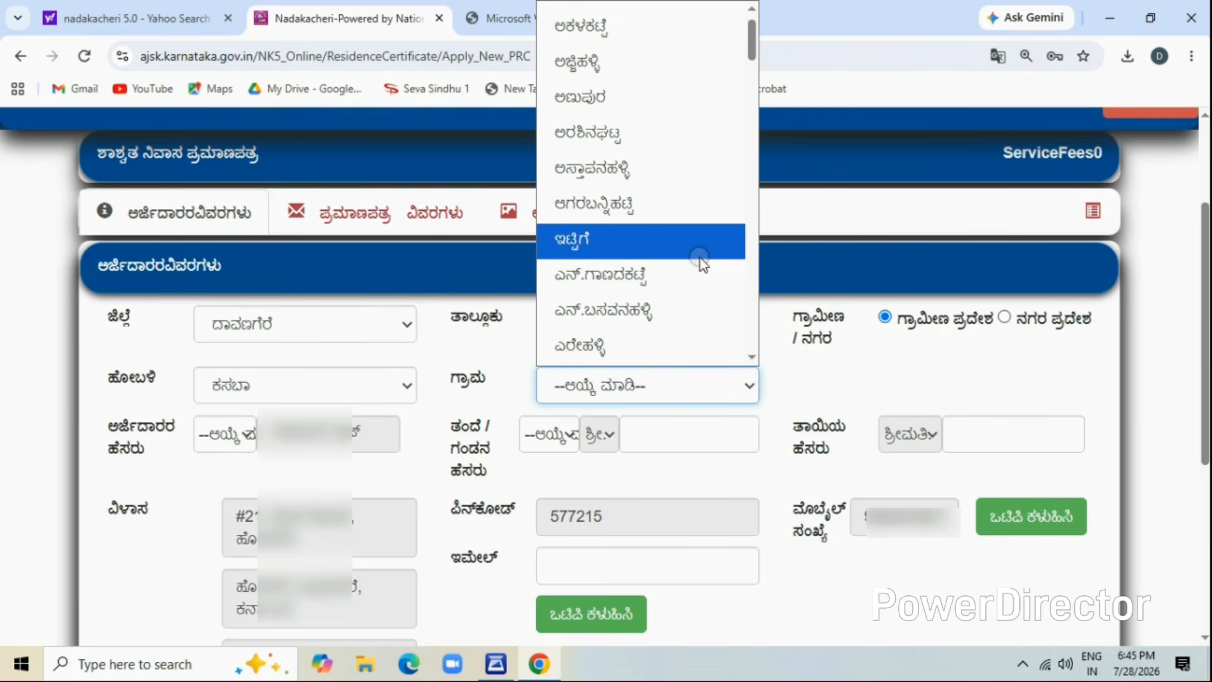
left_click(755, 216)
left_click(751, 233)
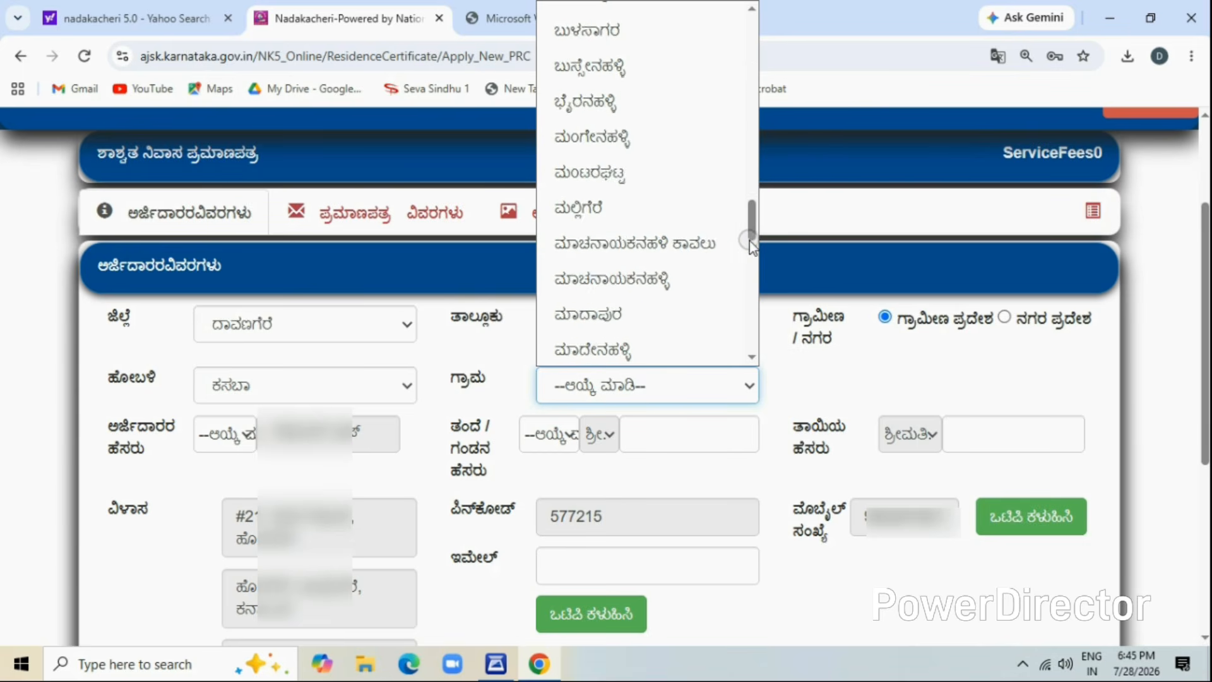
left_click(750, 253)
left_click_drag(755, 262, 760, 339)
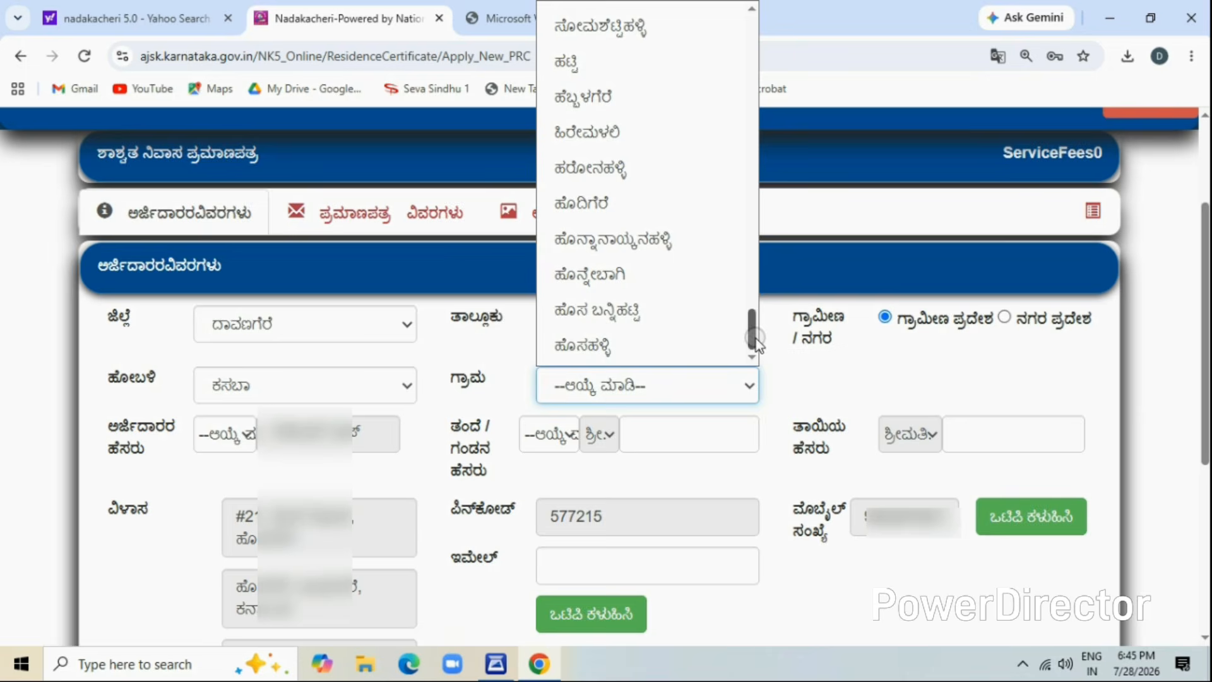
left_click(641, 217)
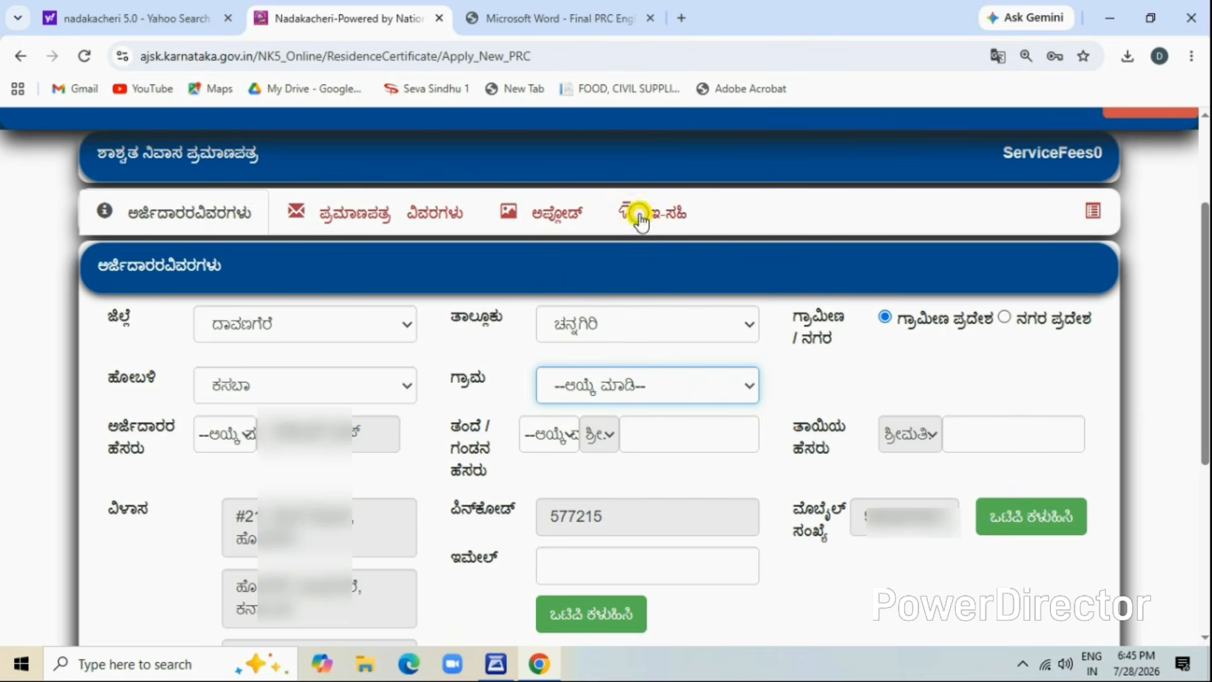
left_click(227, 435)
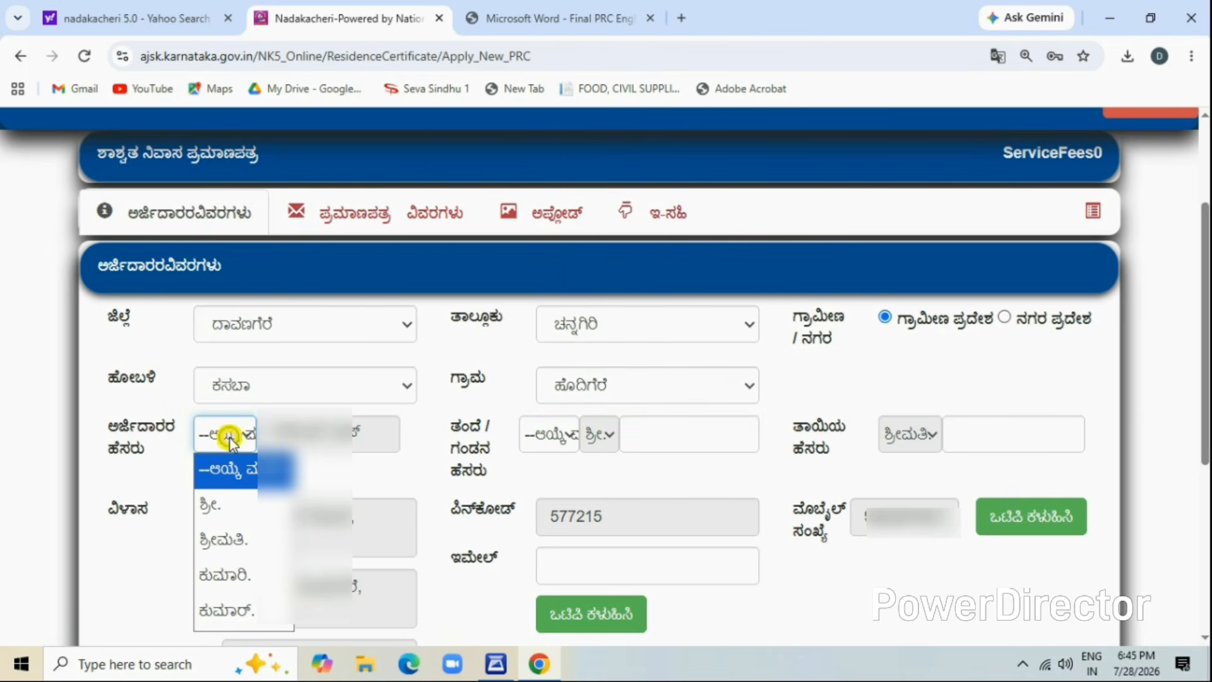
- Set the applicant's salutation to ಶ್ರೀಮತಿ and the father/husband relation to ಕೋಂ
left_click(214, 530)
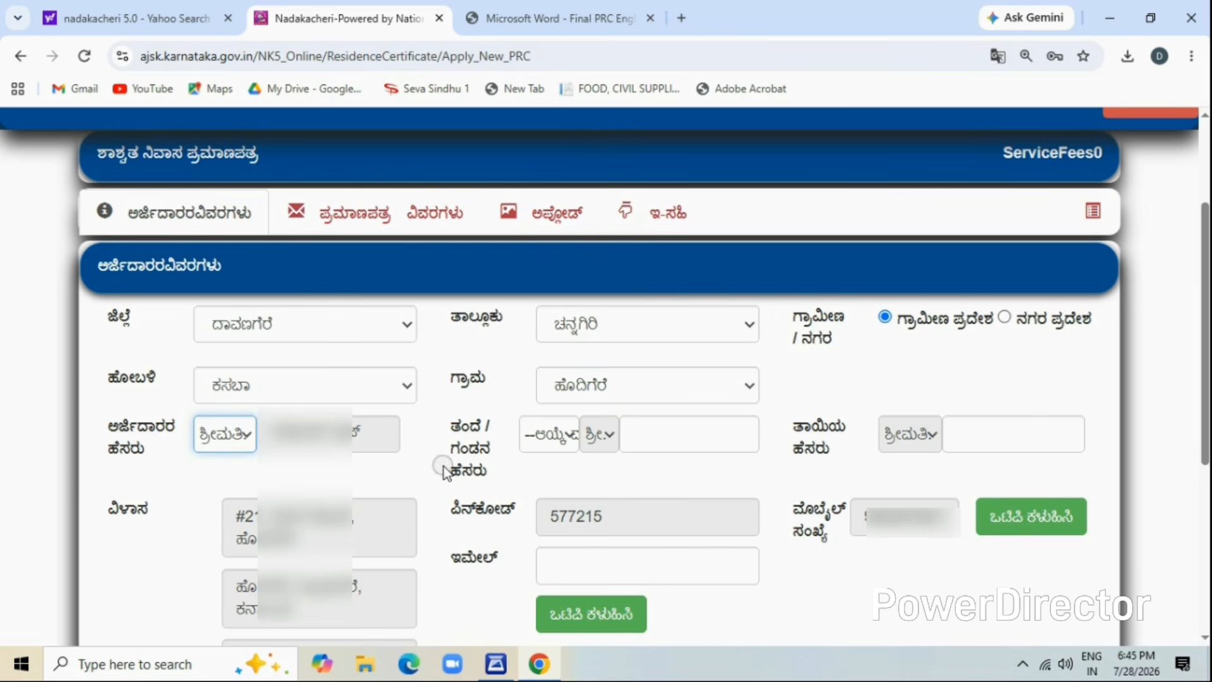
left_click(547, 434)
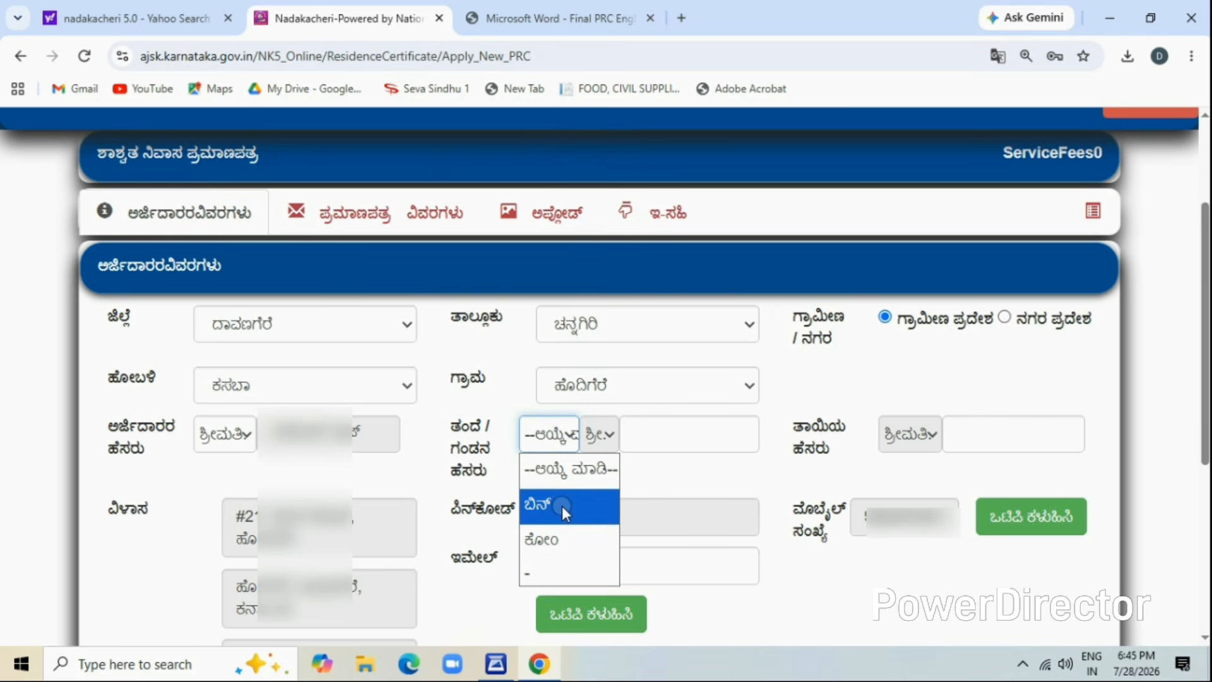
left_click(557, 537)
left_click(641, 434)
type("kaleemu")
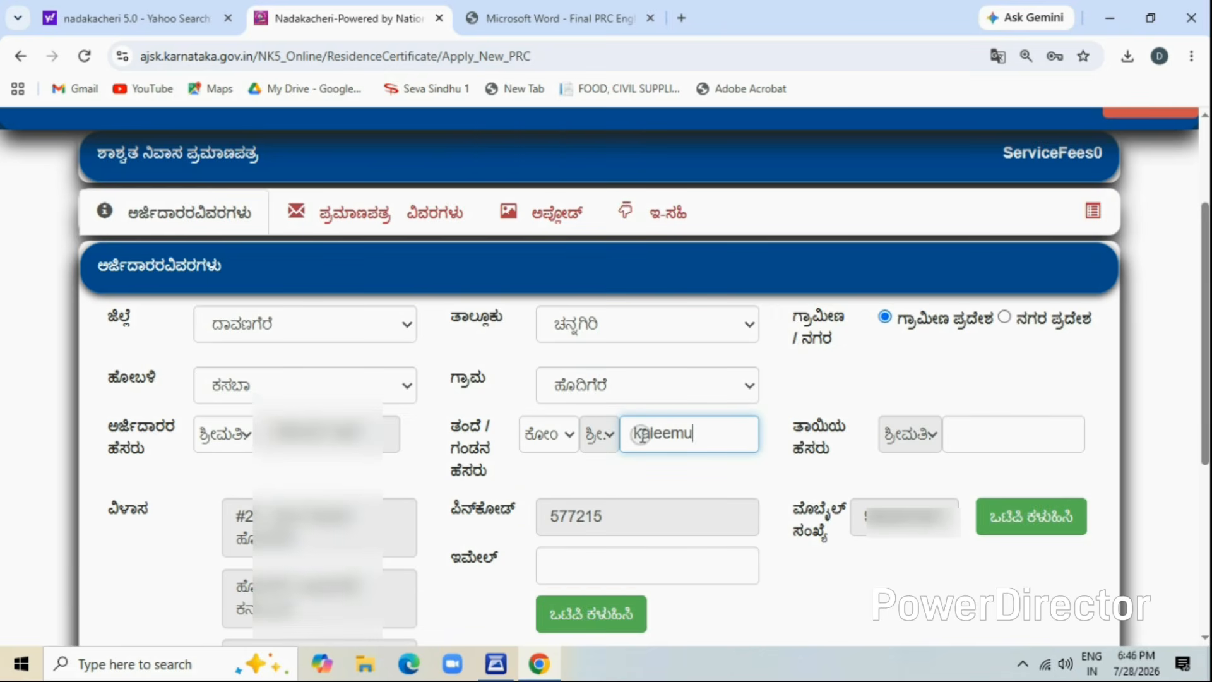
key("BackSpace")
key("BackSpace")
key("BackSpace")
key("BackSpace")
key("BackSpace")
key("BackSpace")
key("BackSpace")
- Switch the keyboard to Kannada and enter the husband's name in Kannada script
left_click(1091, 662)
left_click(992, 549)
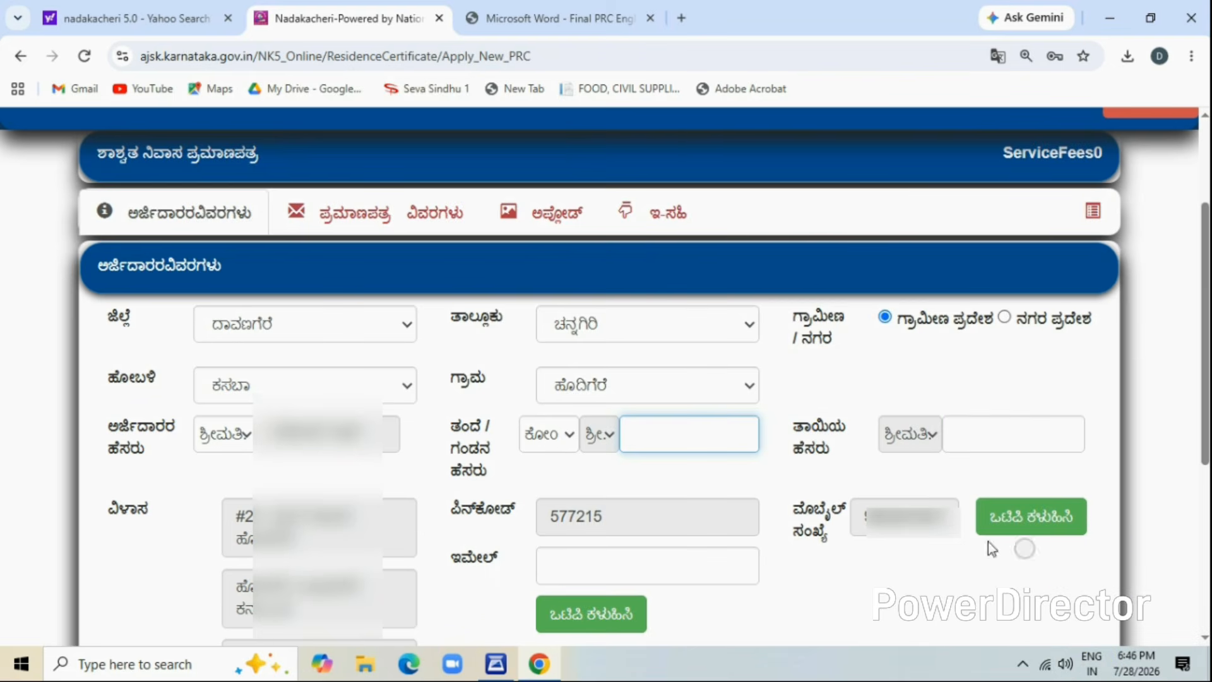
left_click(689, 445)
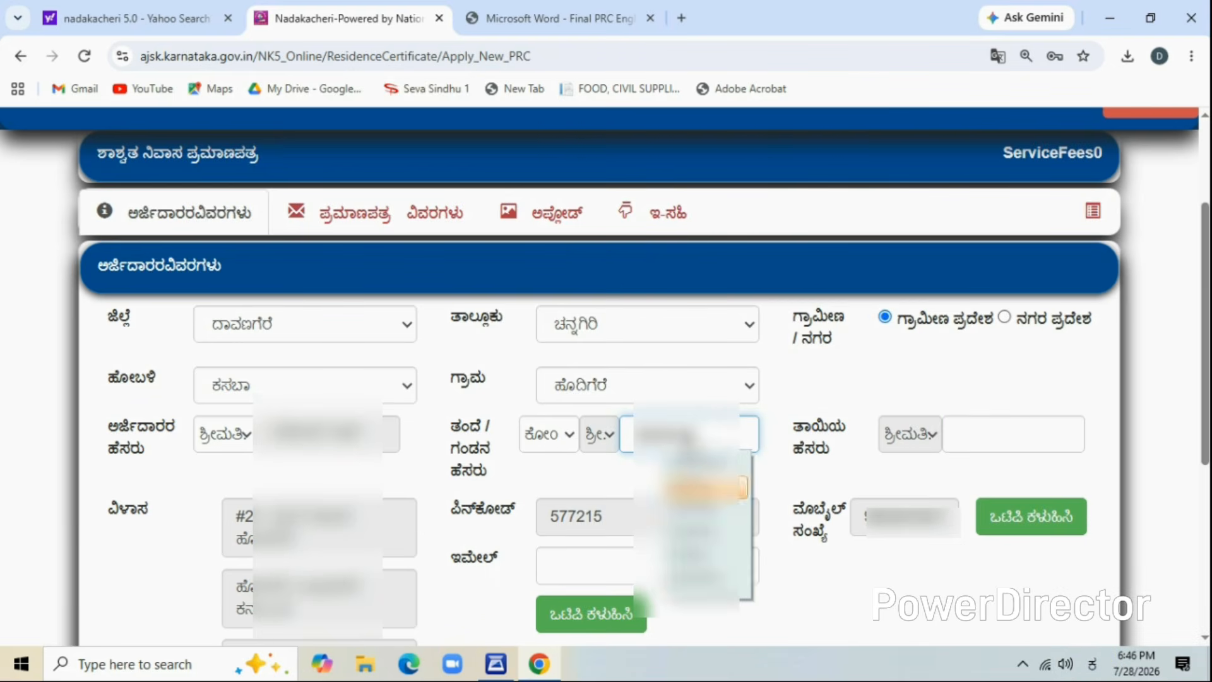
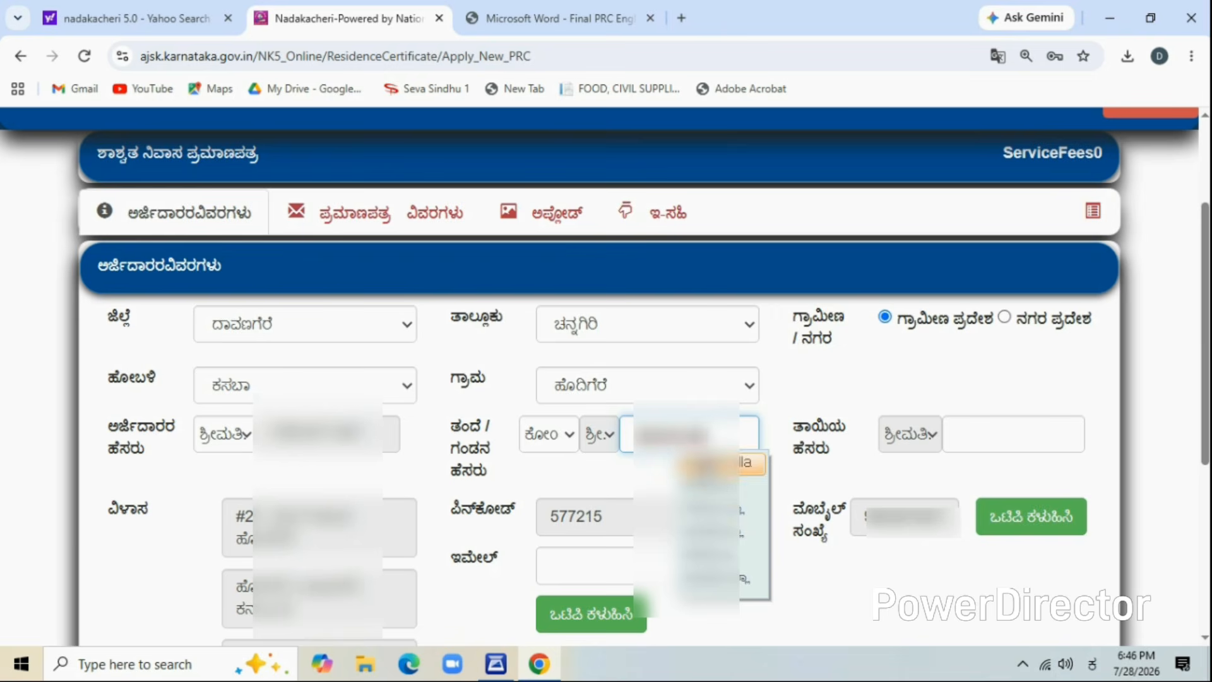
left_click(718, 511)
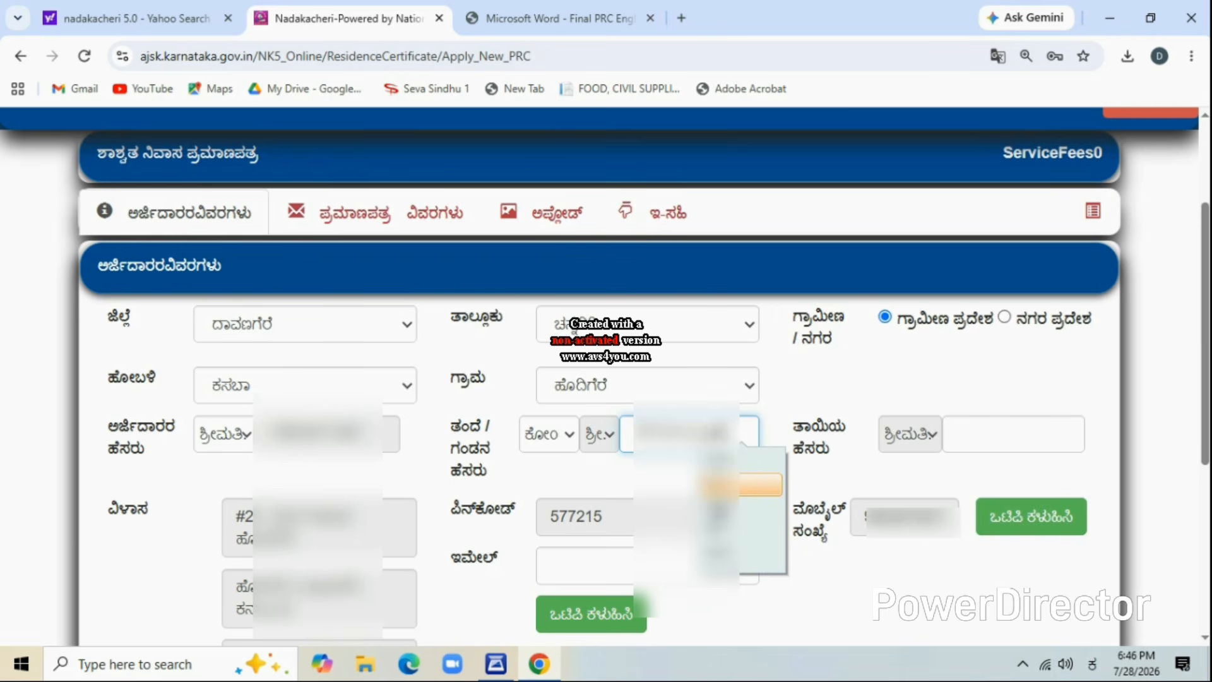
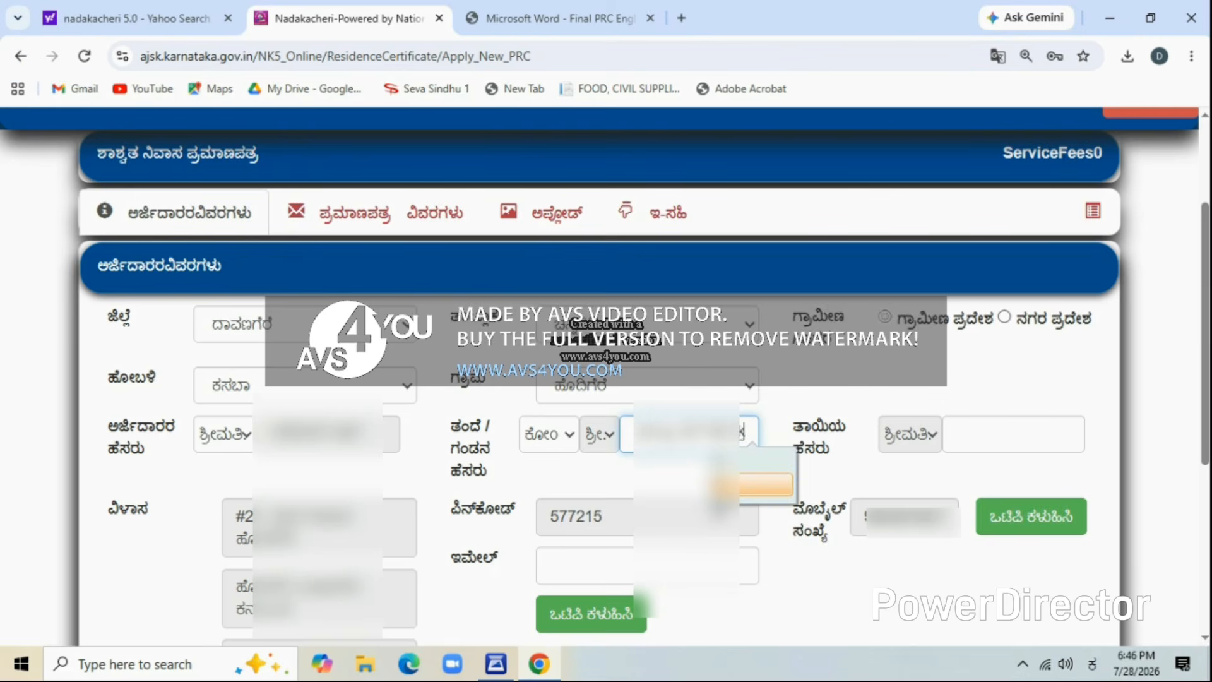
left_click(750, 490)
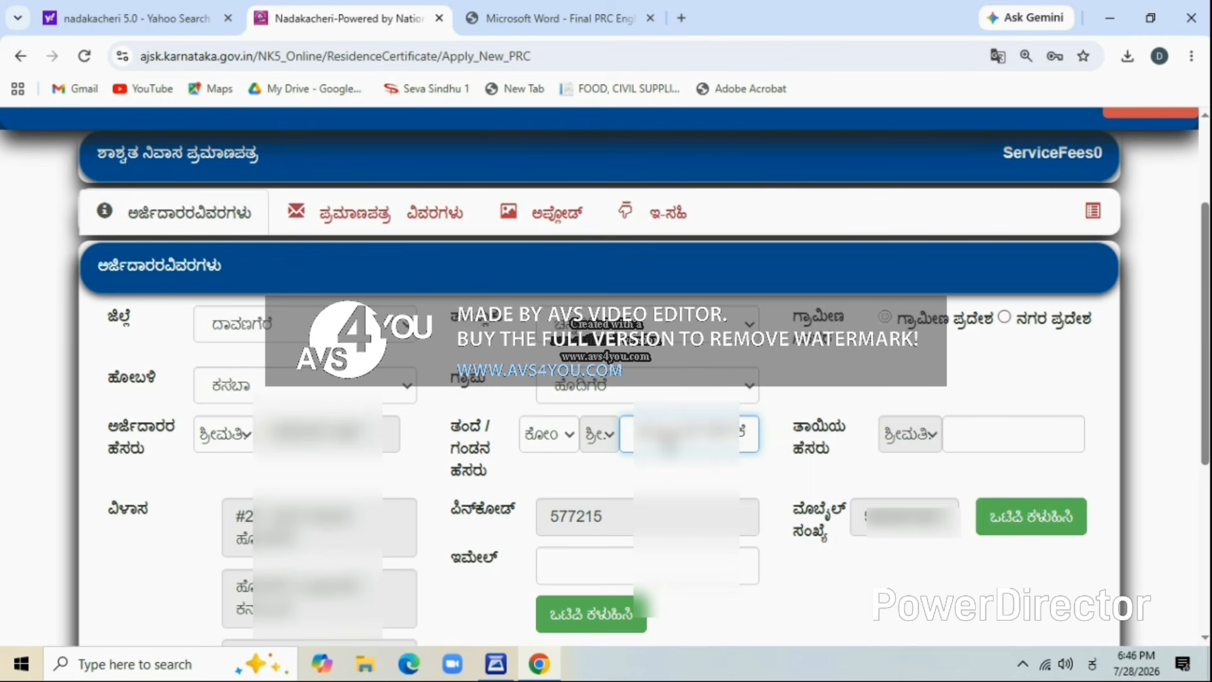
left_click(632, 435)
double_click(632, 435)
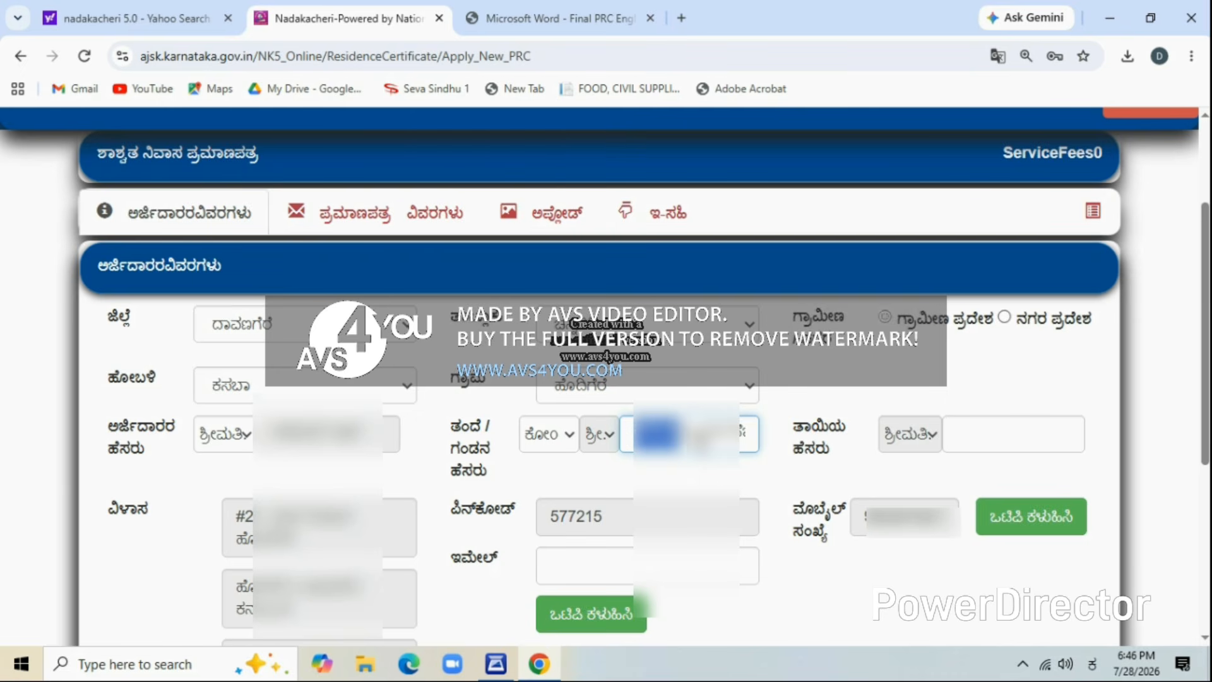
left_click(699, 444)
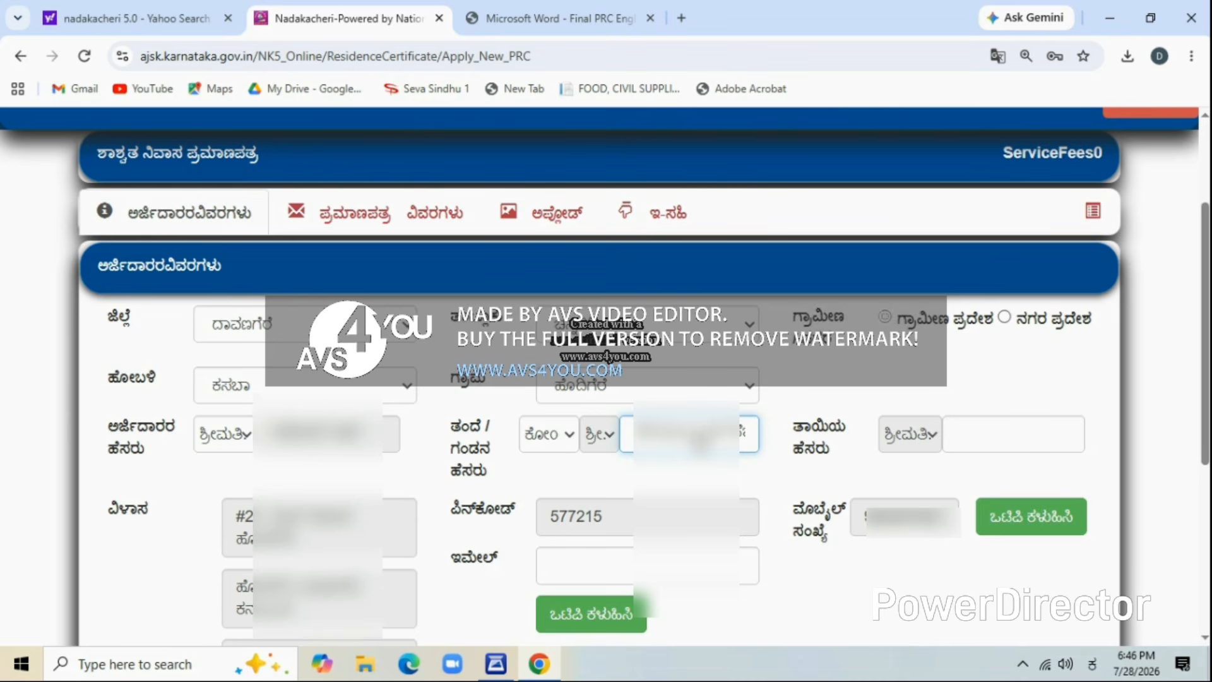
- Enter the mother's name in Kannada script using the transliteration suggestions
type("unnisa")
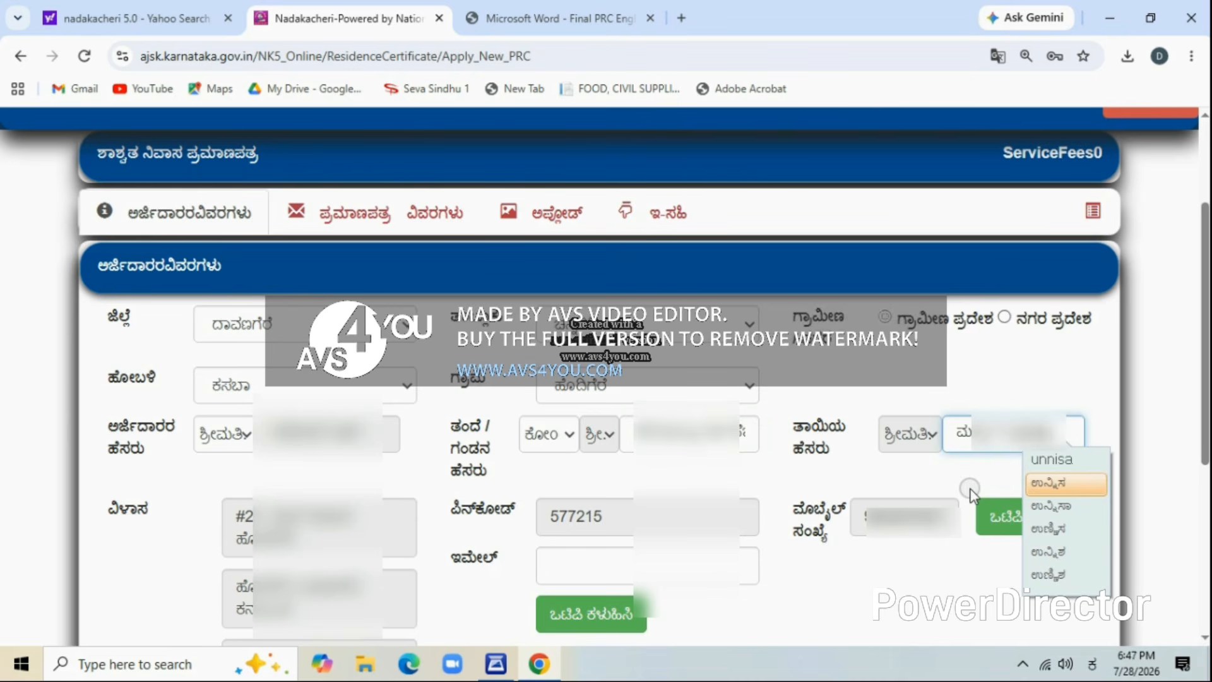
left_click(1076, 503)
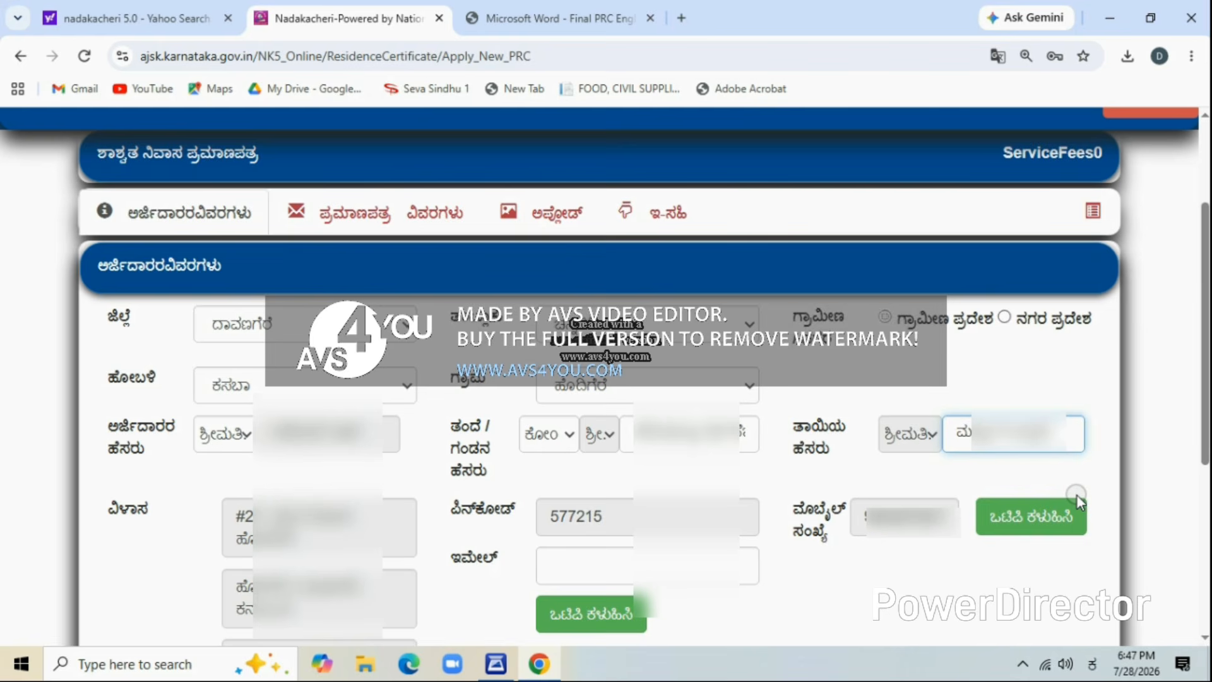
type("sa")
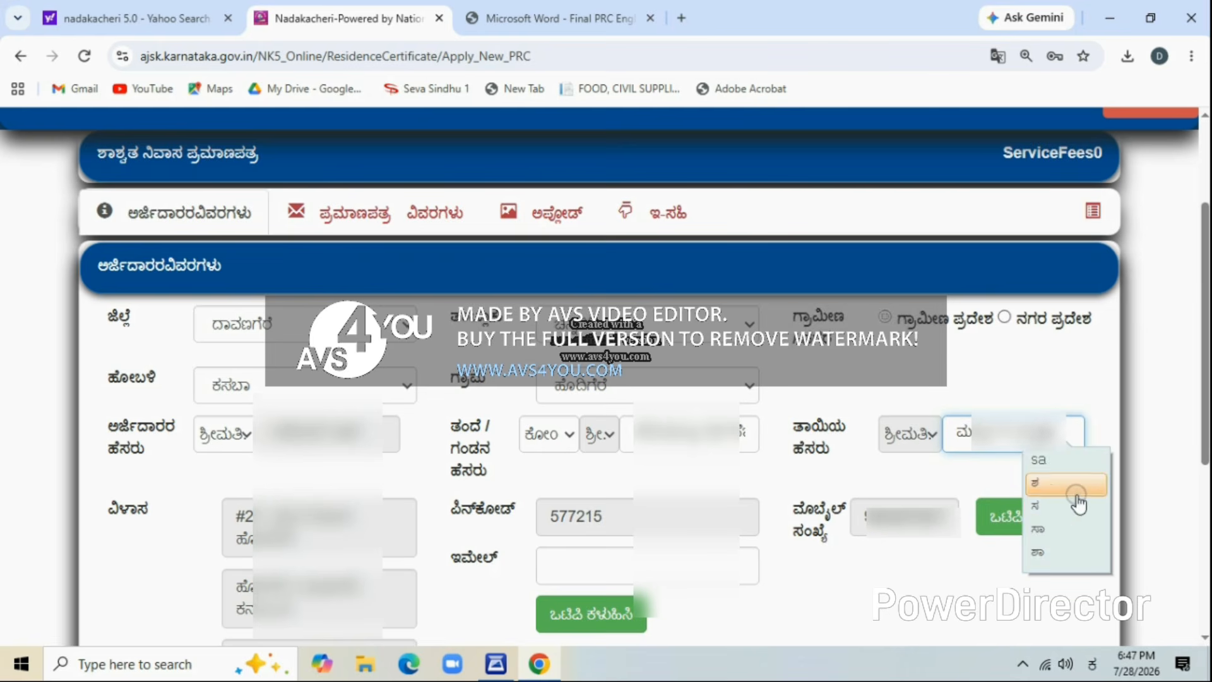
left_click(1048, 528)
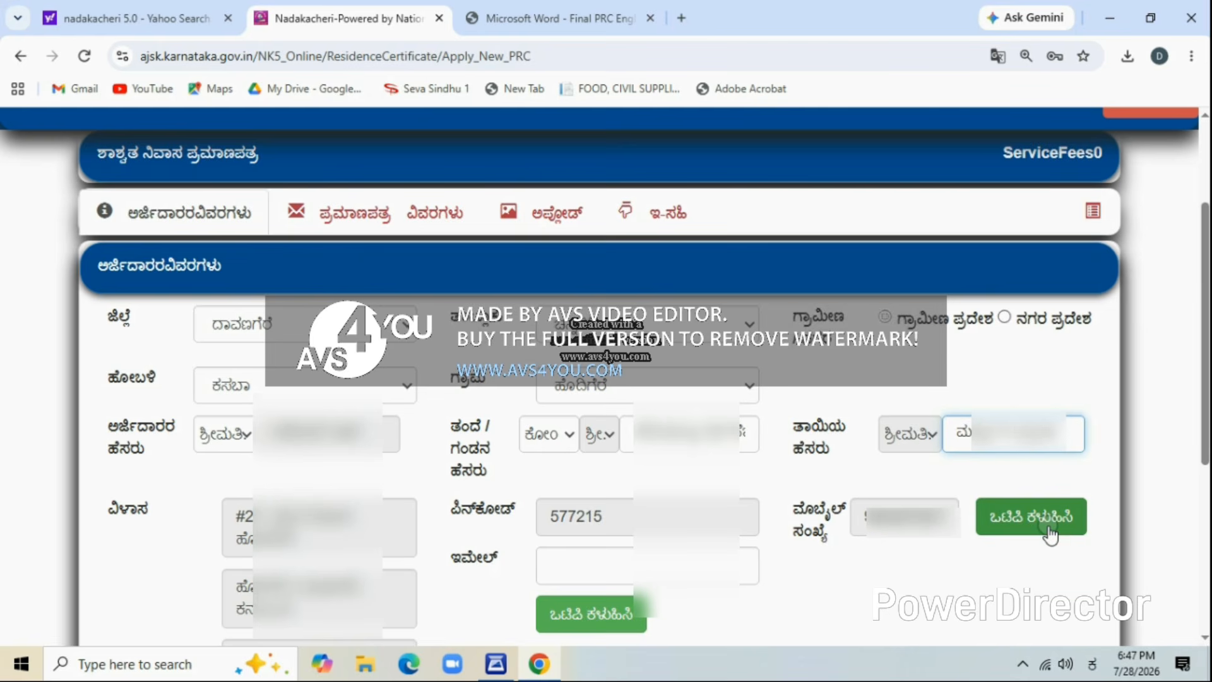
- Request an OTP for the mobile number, dismissing the error alert and refreshing to retry
left_click(1020, 524)
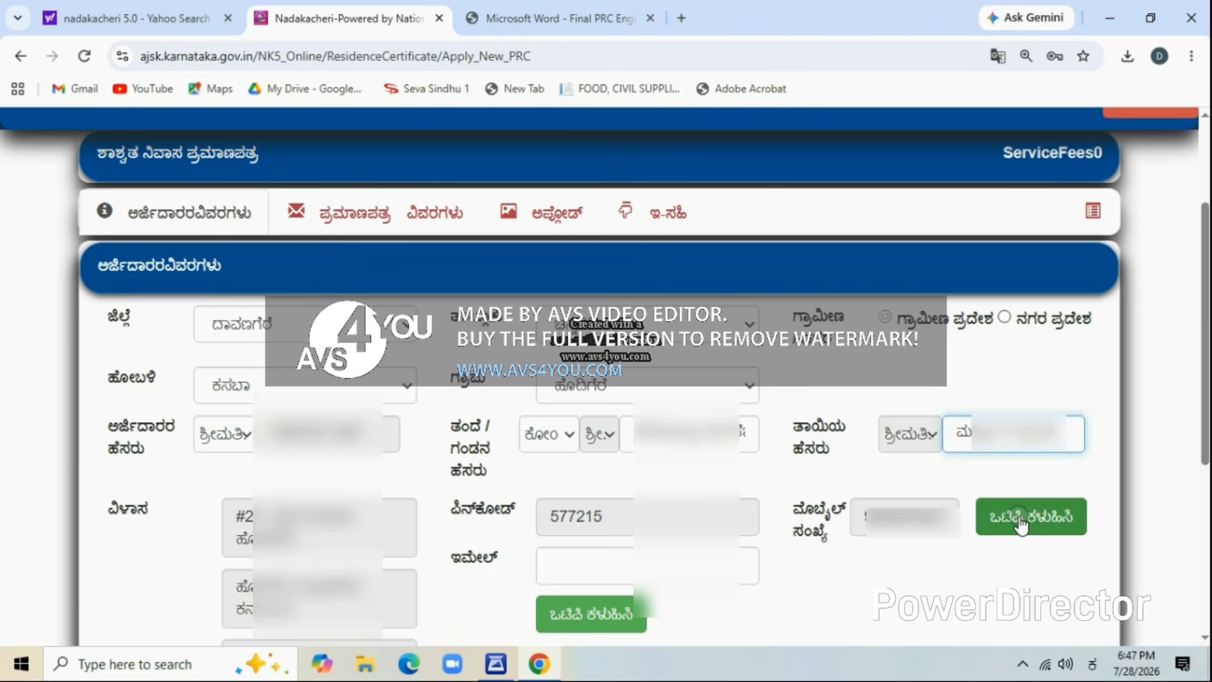
left_click(1062, 524)
left_click(1044, 532)
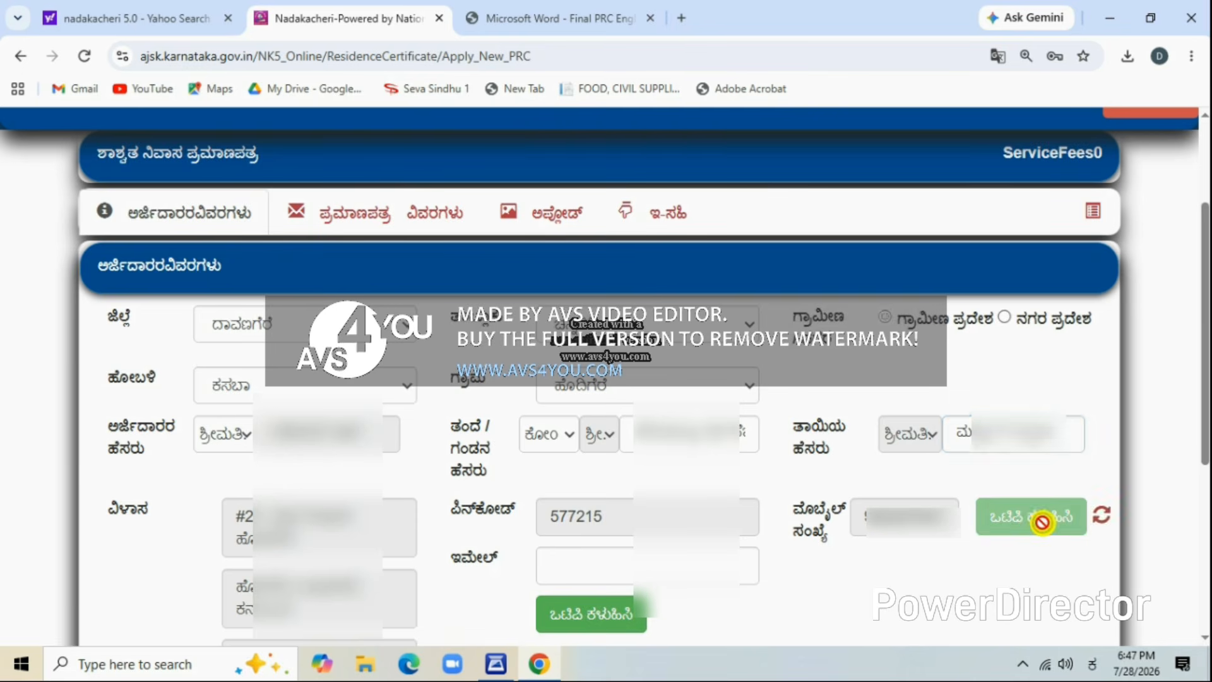
left_click(759, 323)
left_click(1101, 515)
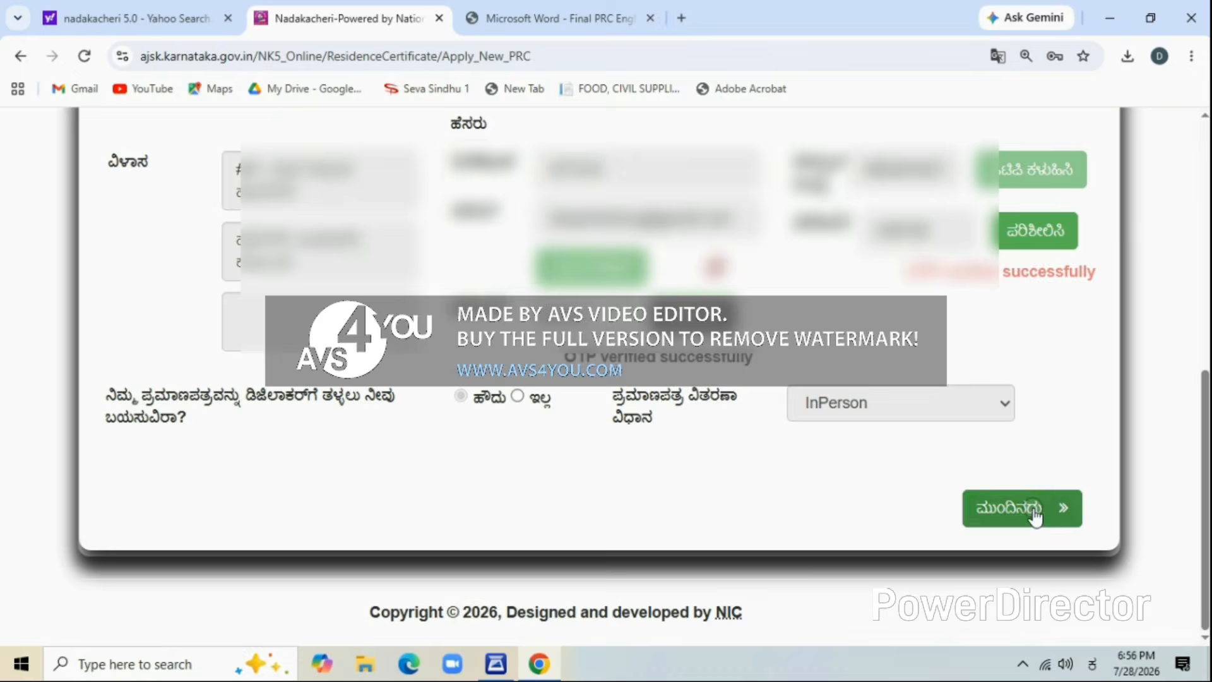
- Go to the criteria section and tick the government-records ten-year Karnataka residence criterion
left_click(1033, 513)
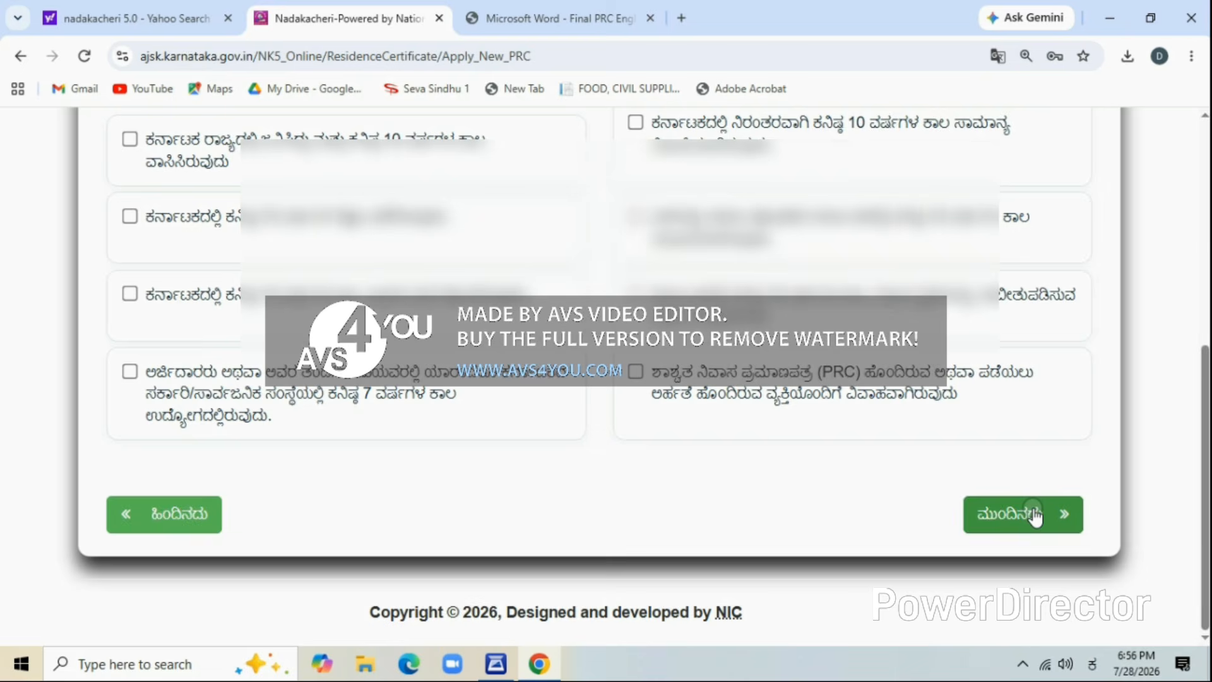
left_click_drag(1199, 434, 1206, 380)
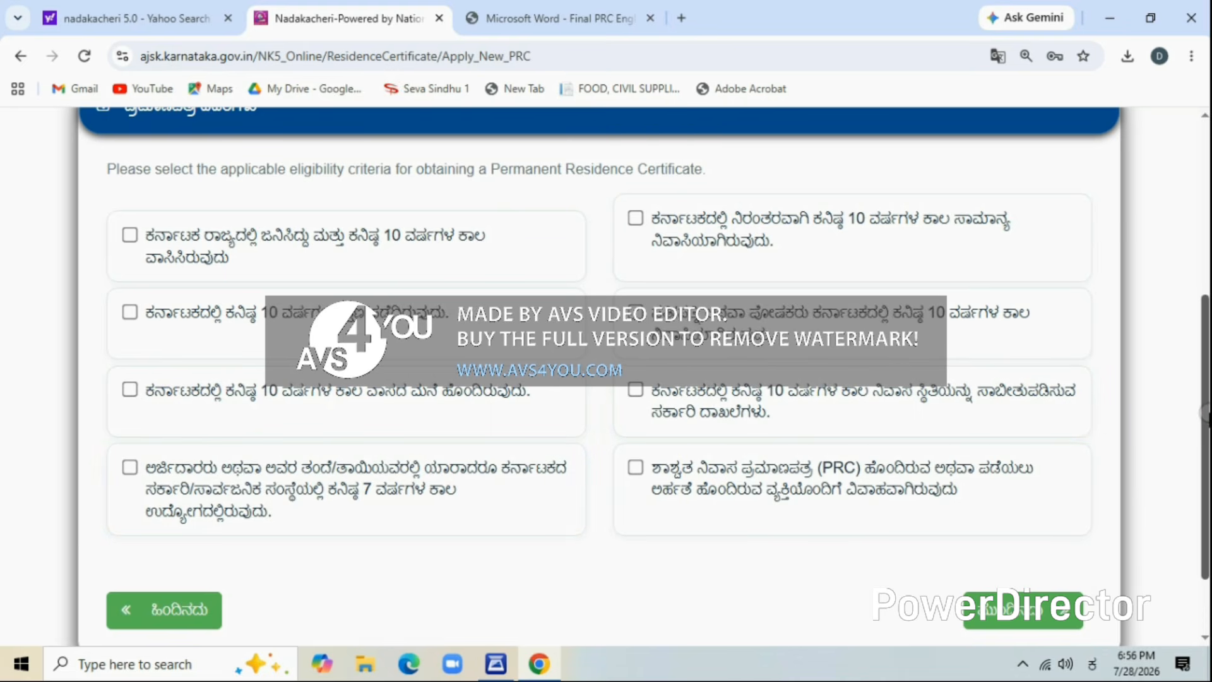
scroll(1203, 410, "up", 1)
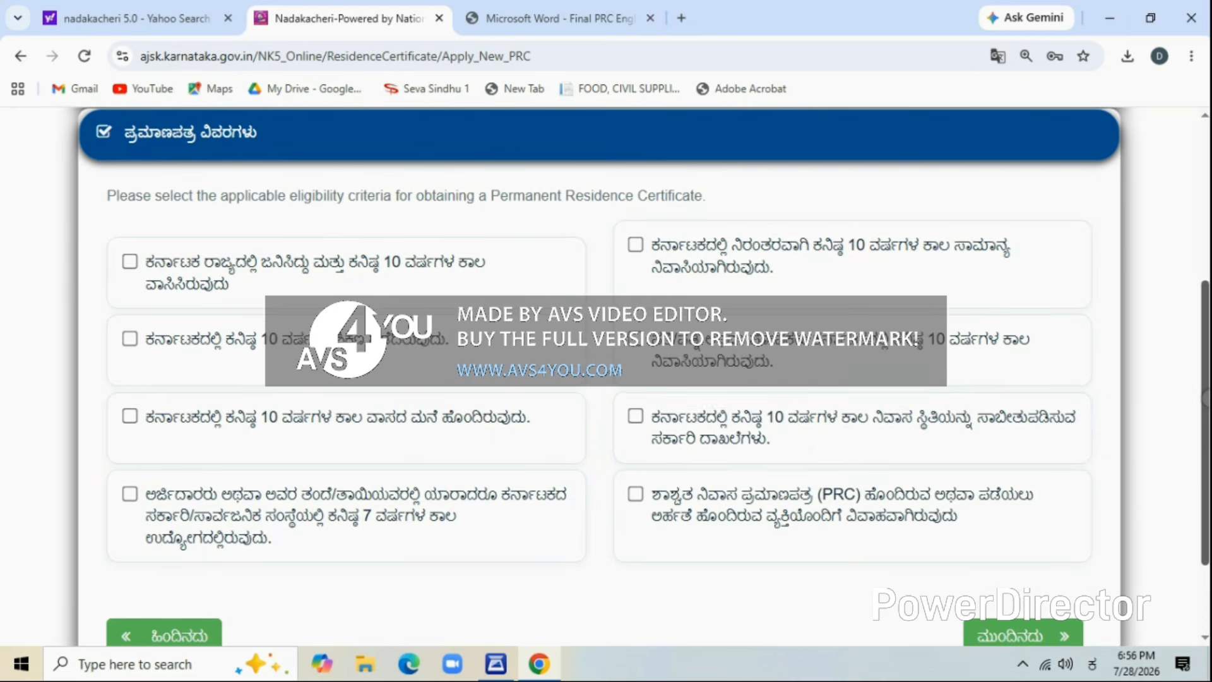
left_click(635, 416)
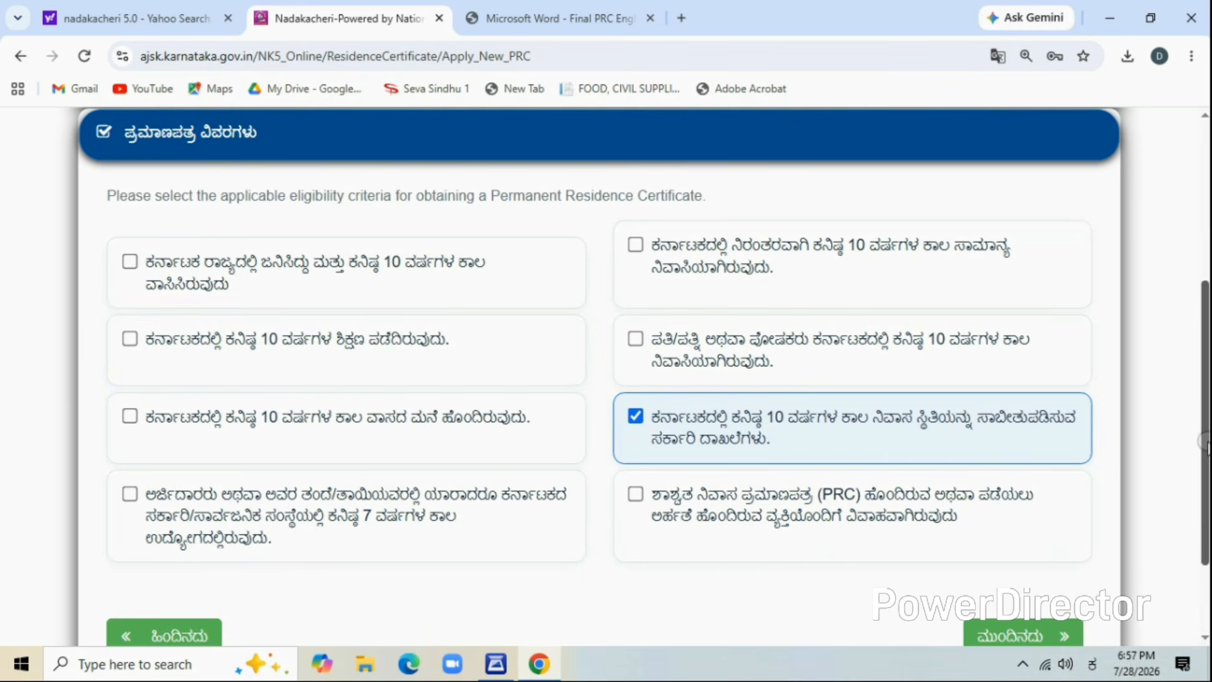
scroll(1203, 440, "down", 2)
- On the document upload page, attach and upload the affidavit PDF
left_click(1027, 532)
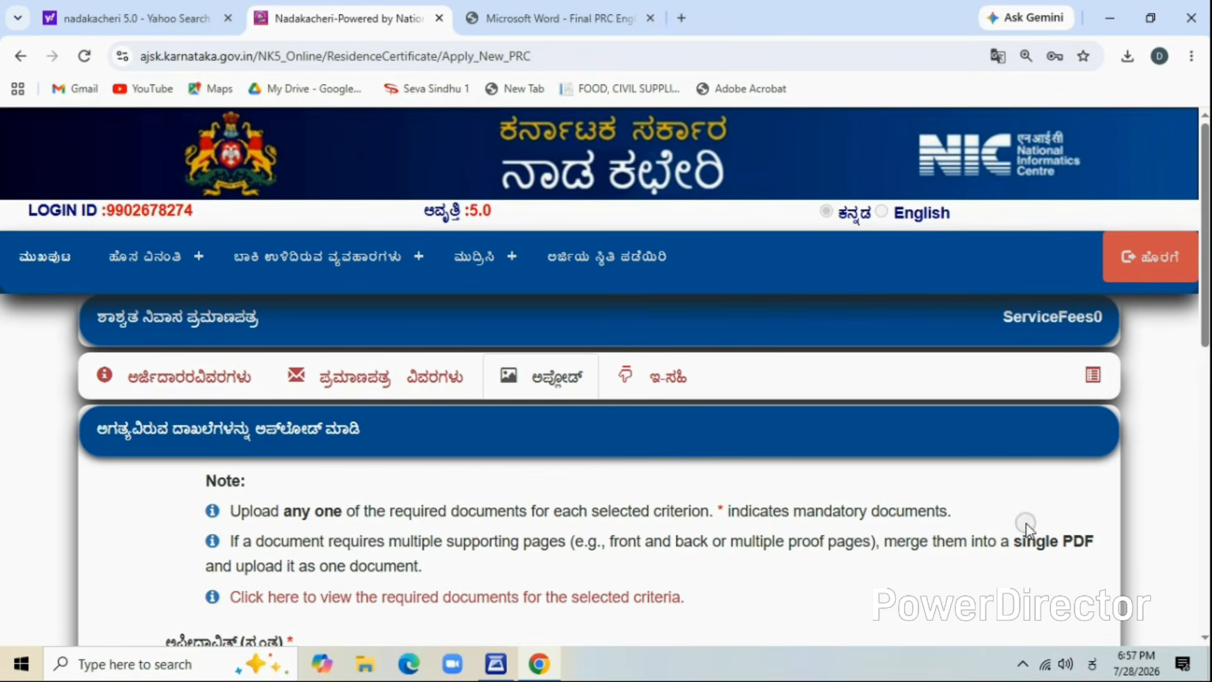
left_click_drag(1207, 278, 1207, 418)
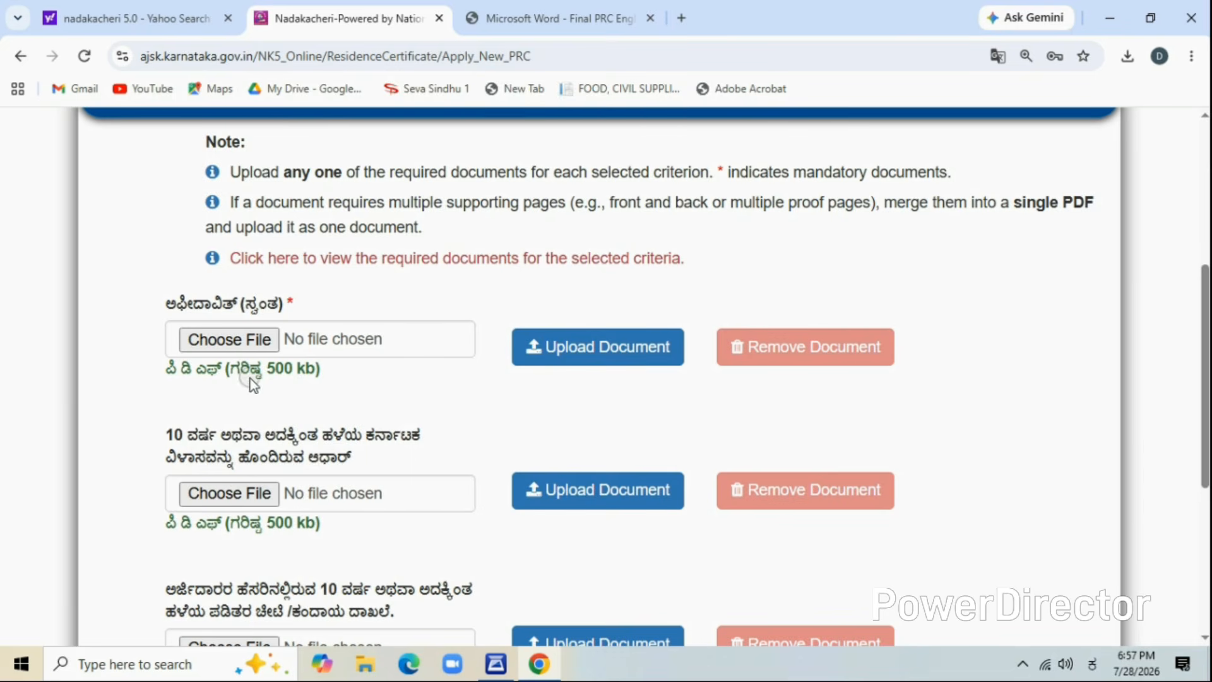
left_click(244, 344)
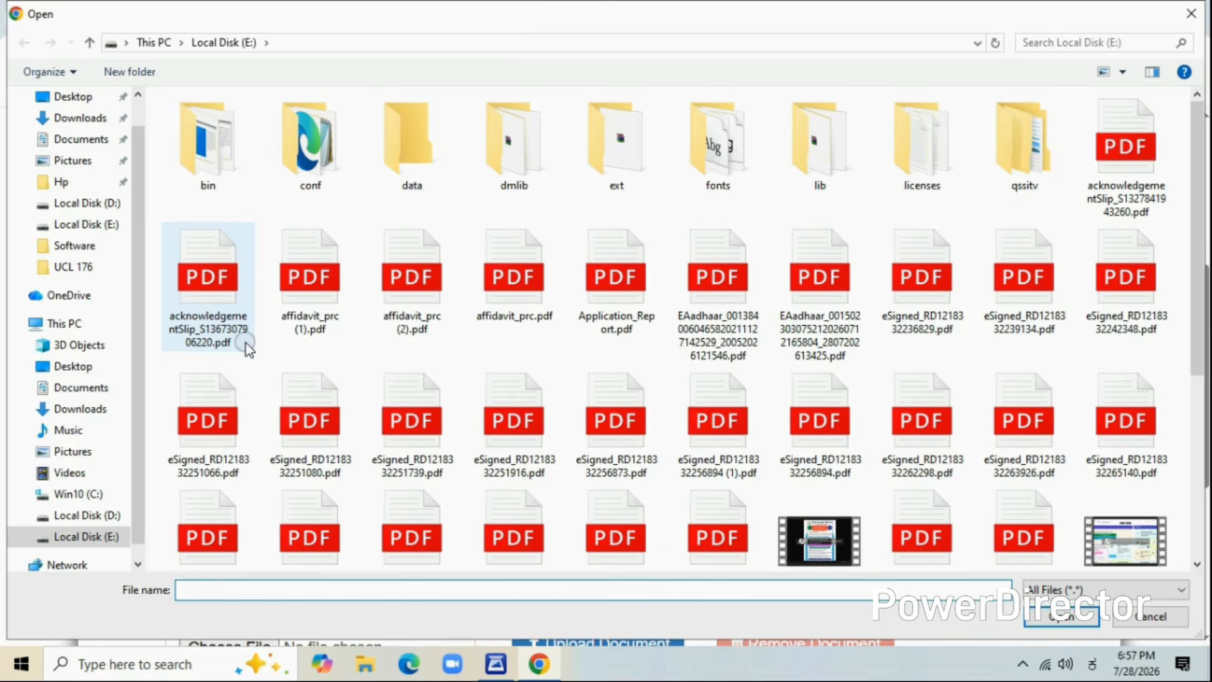
double_click(245, 343)
left_click(616, 350)
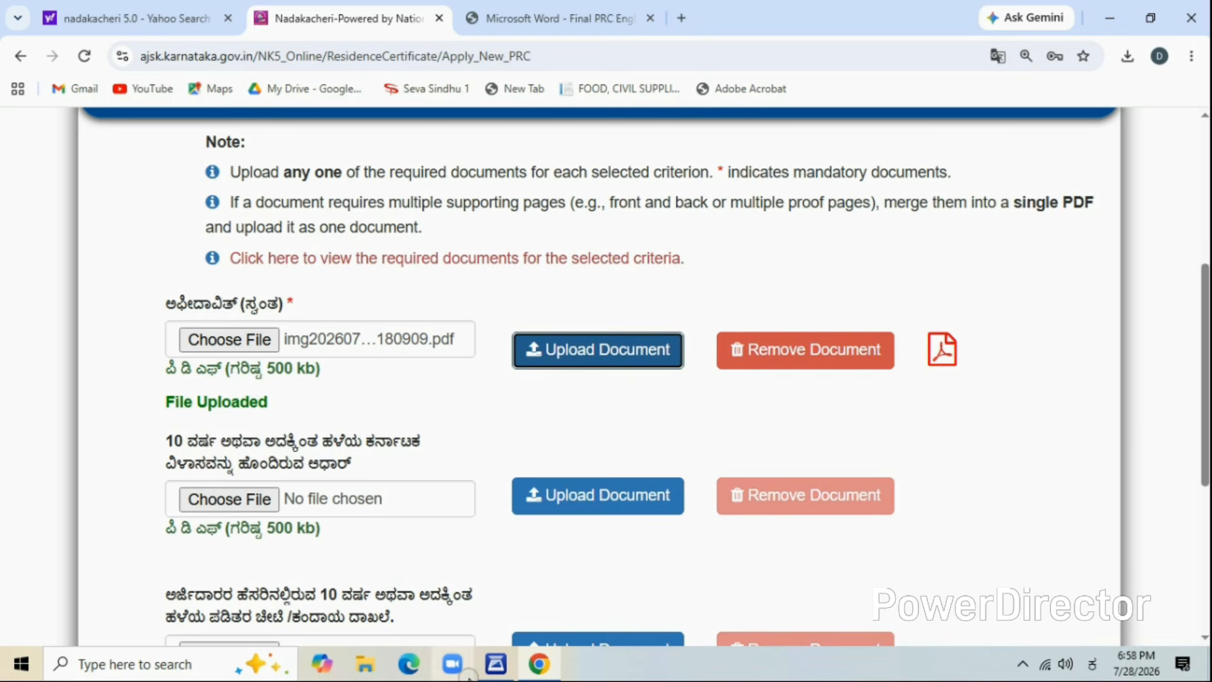
- Upload the Aadhaar proof PDF, then choose and upload a replacement affidavit PDF
left_click(496, 663)
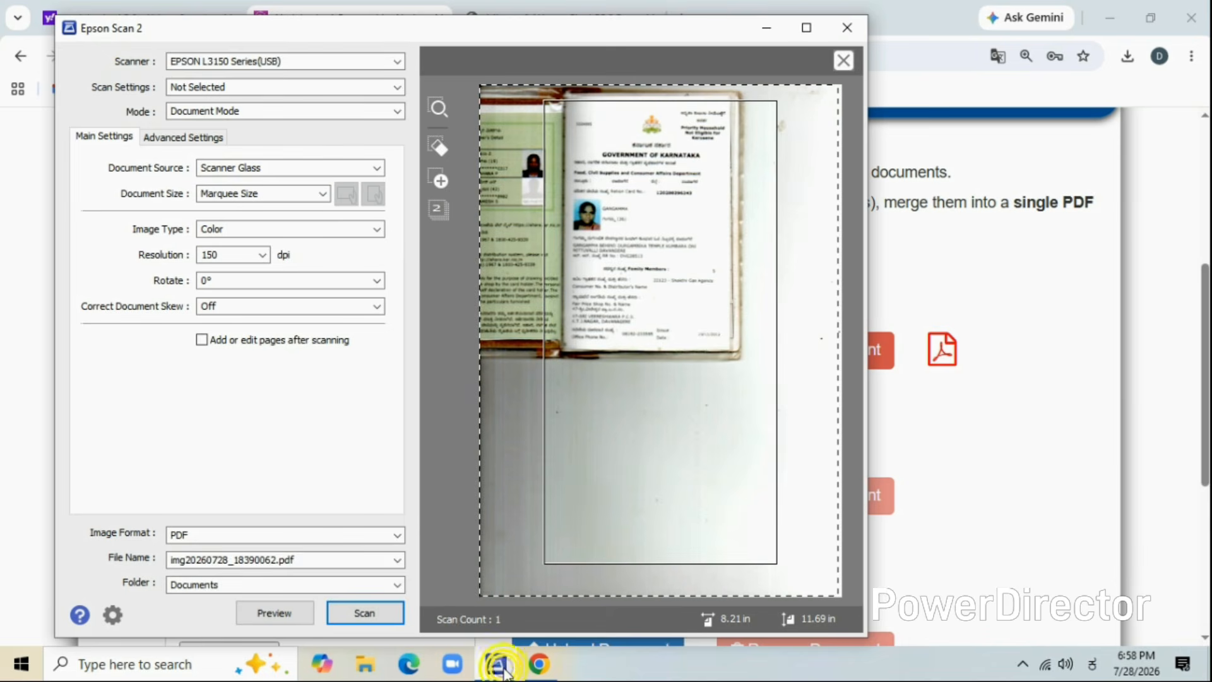
left_click(372, 611)
left_click(1012, 459)
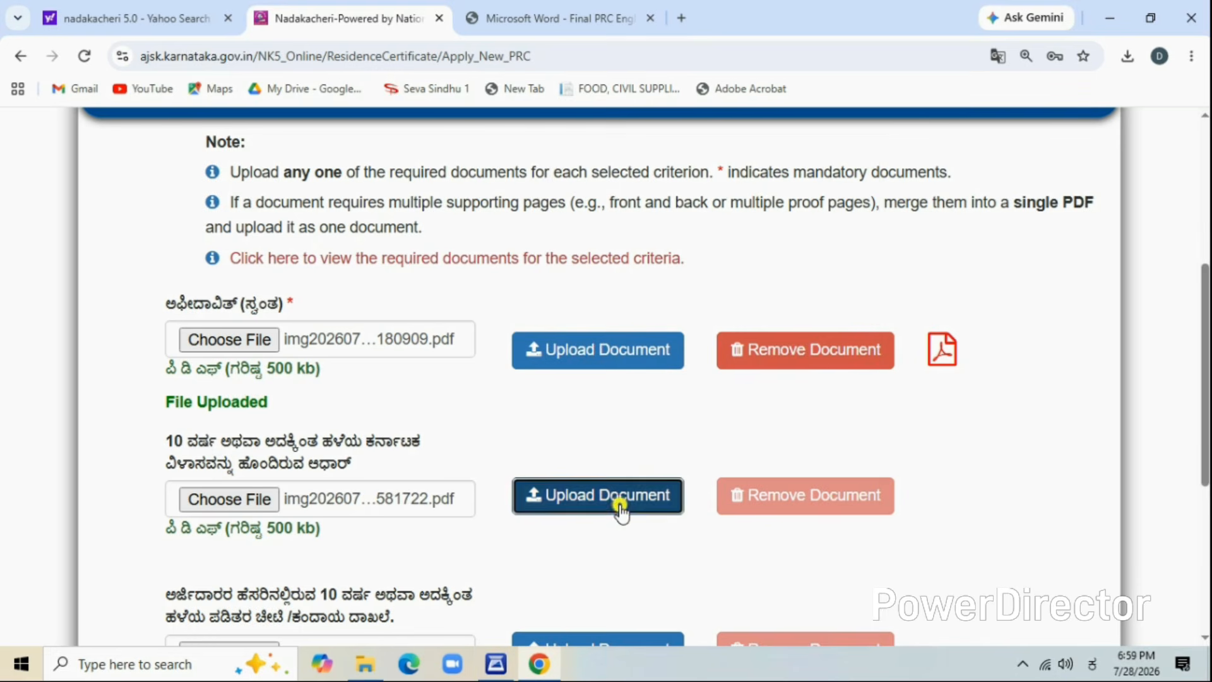
left_click(619, 504)
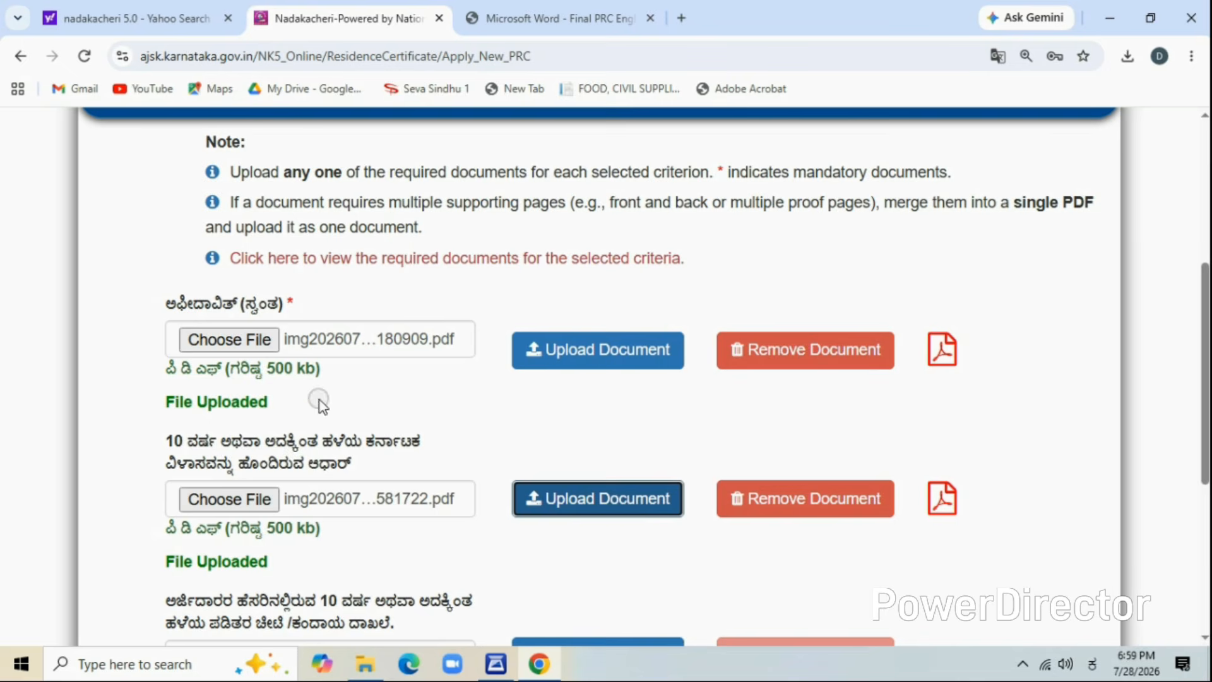
left_click(259, 348)
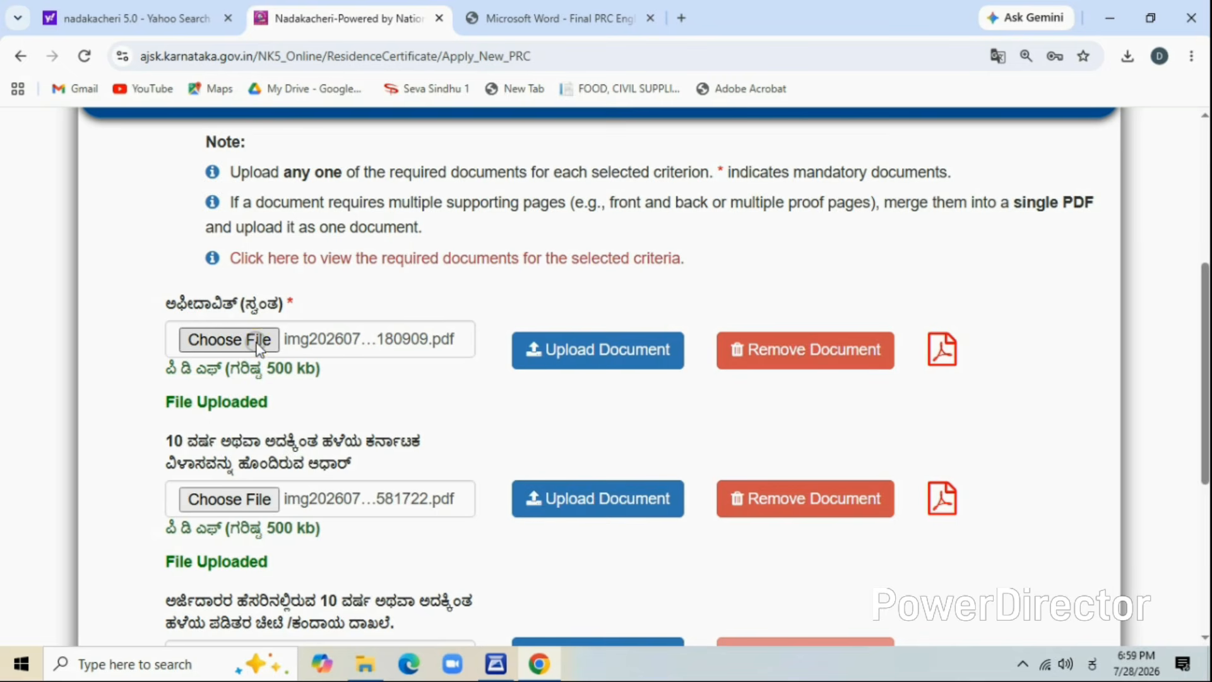
left_click(591, 359)
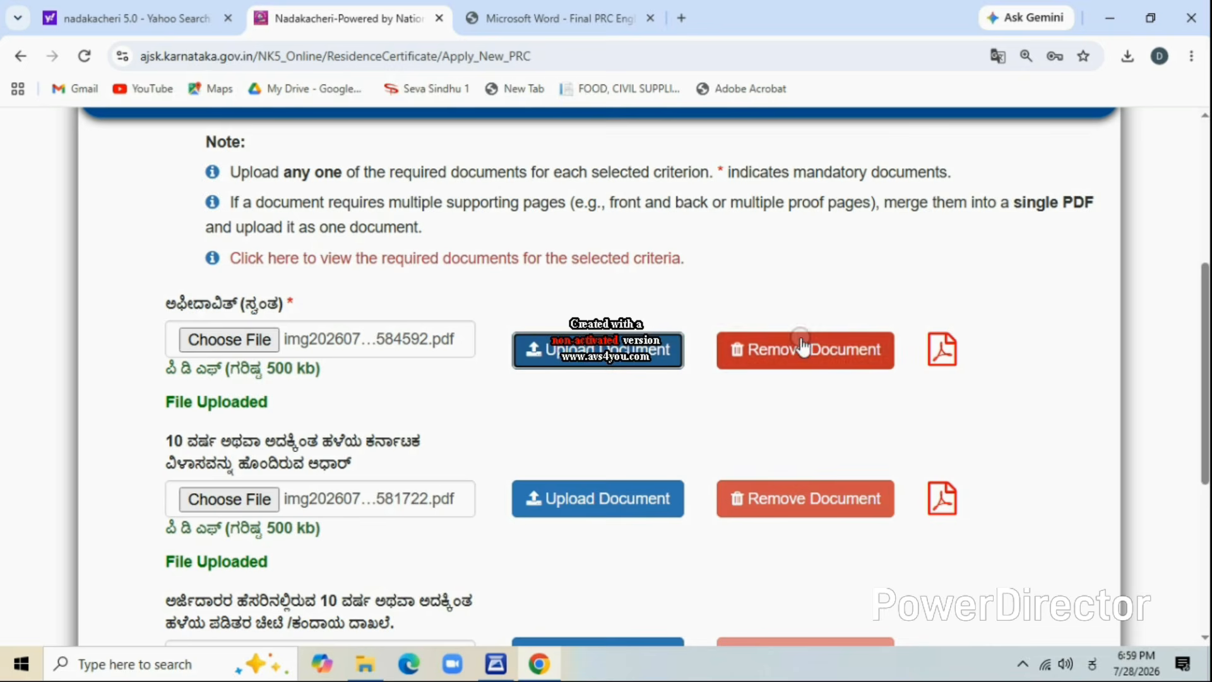
- Preview the uploaded affidavit and Aadhaar PDFs to check them
left_click(941, 350)
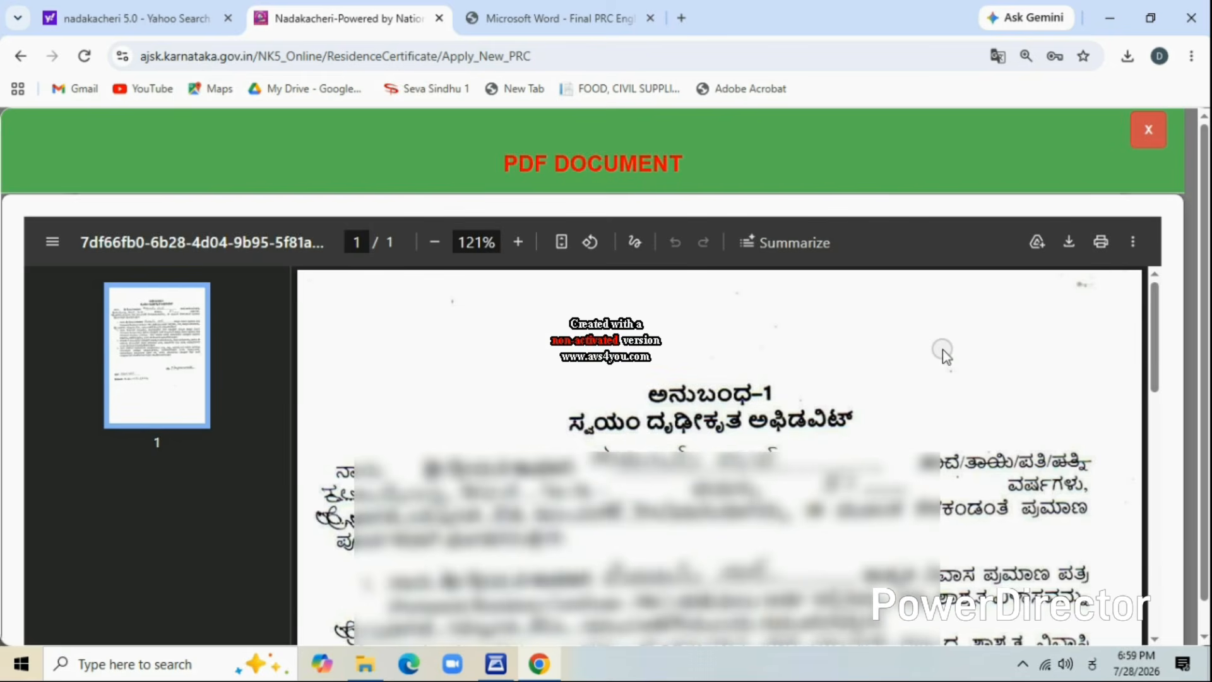
left_click(1148, 129)
left_click(942, 499)
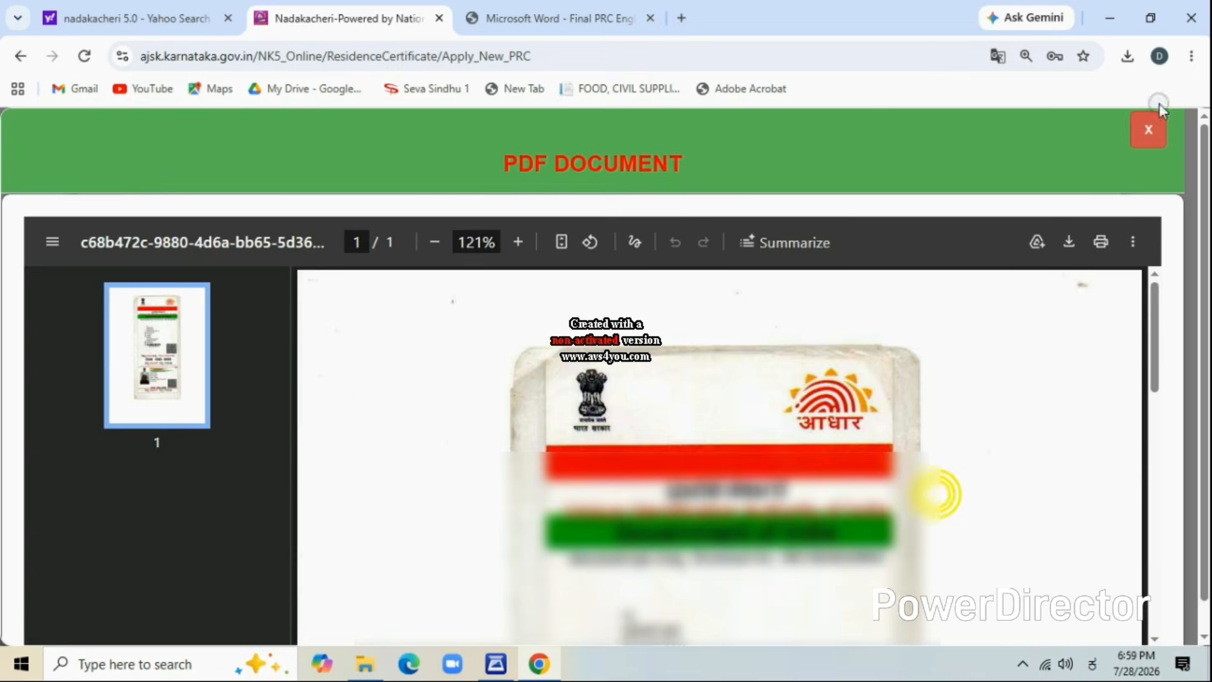
left_click(1148, 129)
- Upload the land-record PDF as the third document and submit the application
scroll(1202, 319, "down", 4)
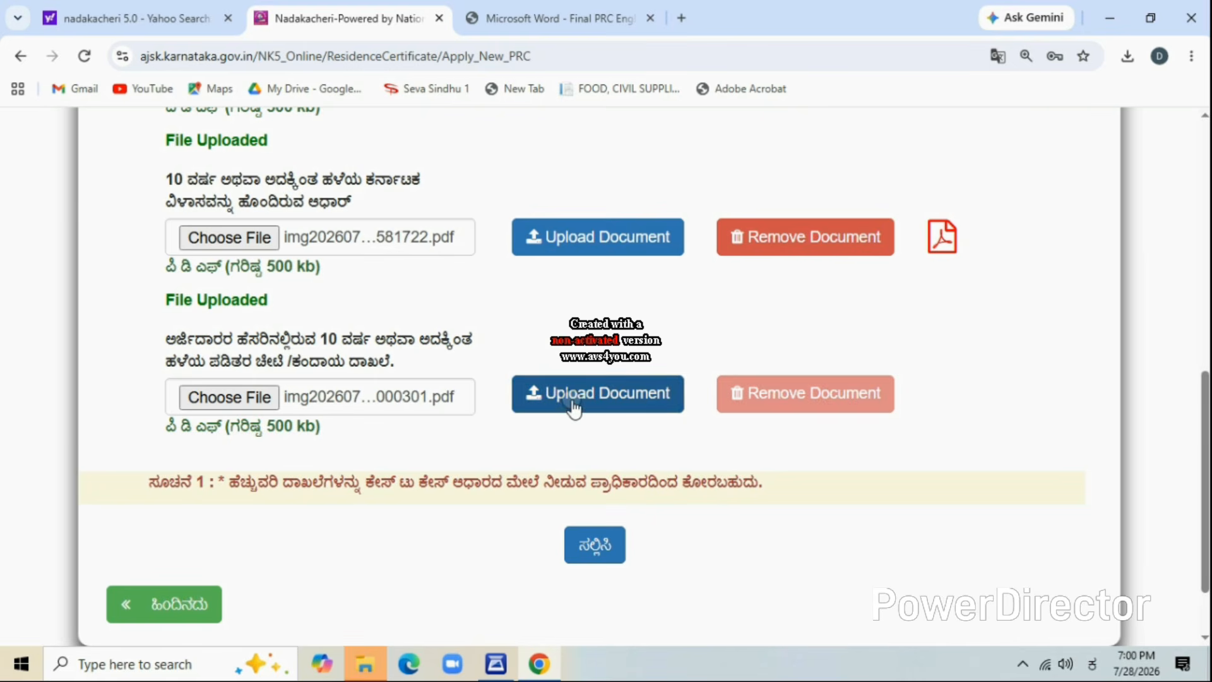
left_click(574, 404)
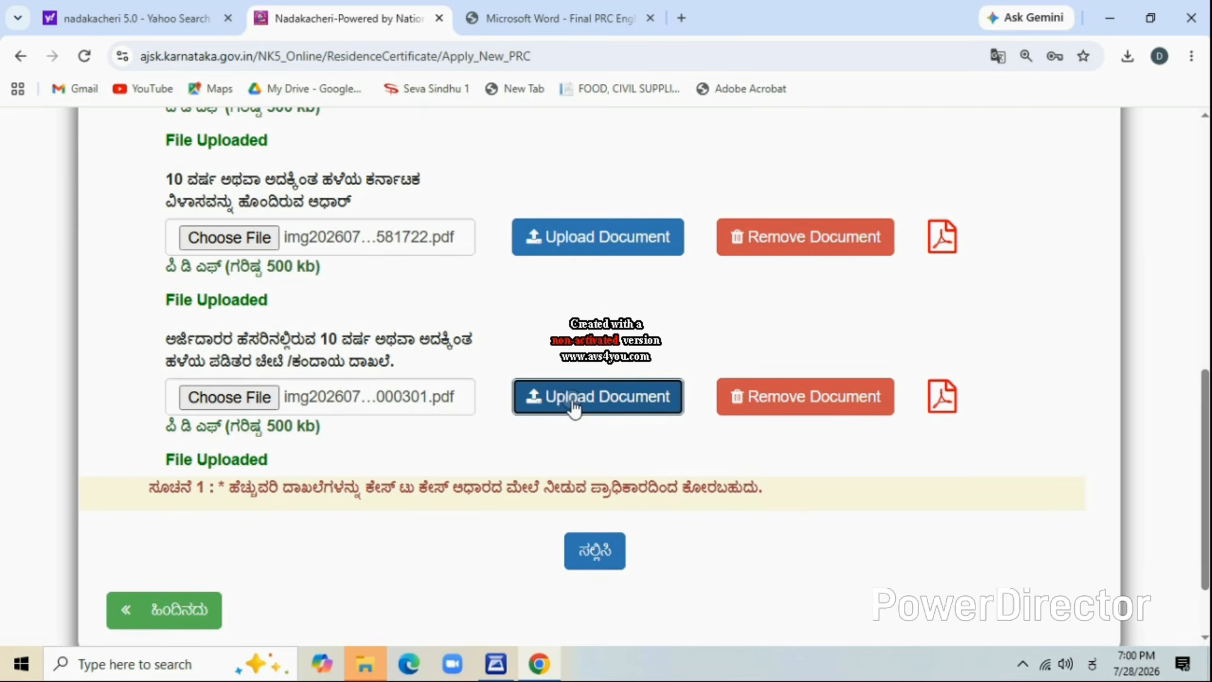
left_click(590, 554)
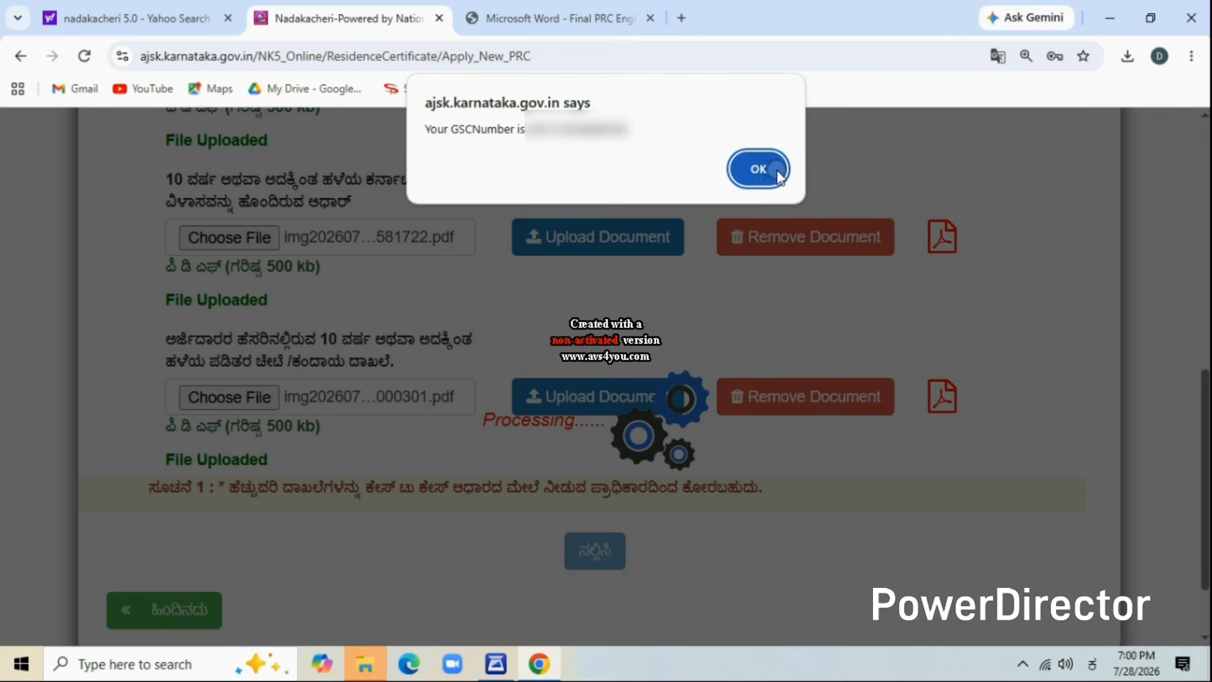
left_click(760, 168)
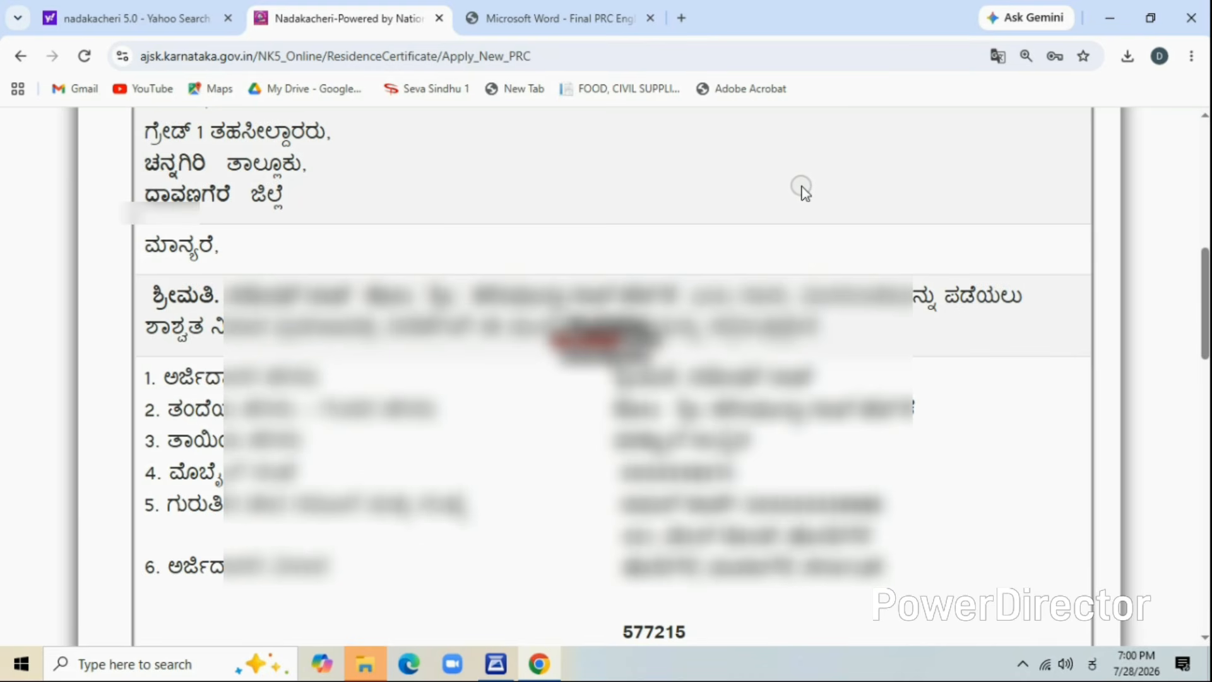
- Start e-signing, confirm the Aadhaar is mobile-linked, and accept the redirect to C-DAC eSign
left_click_drag(1204, 331, 1204, 205)
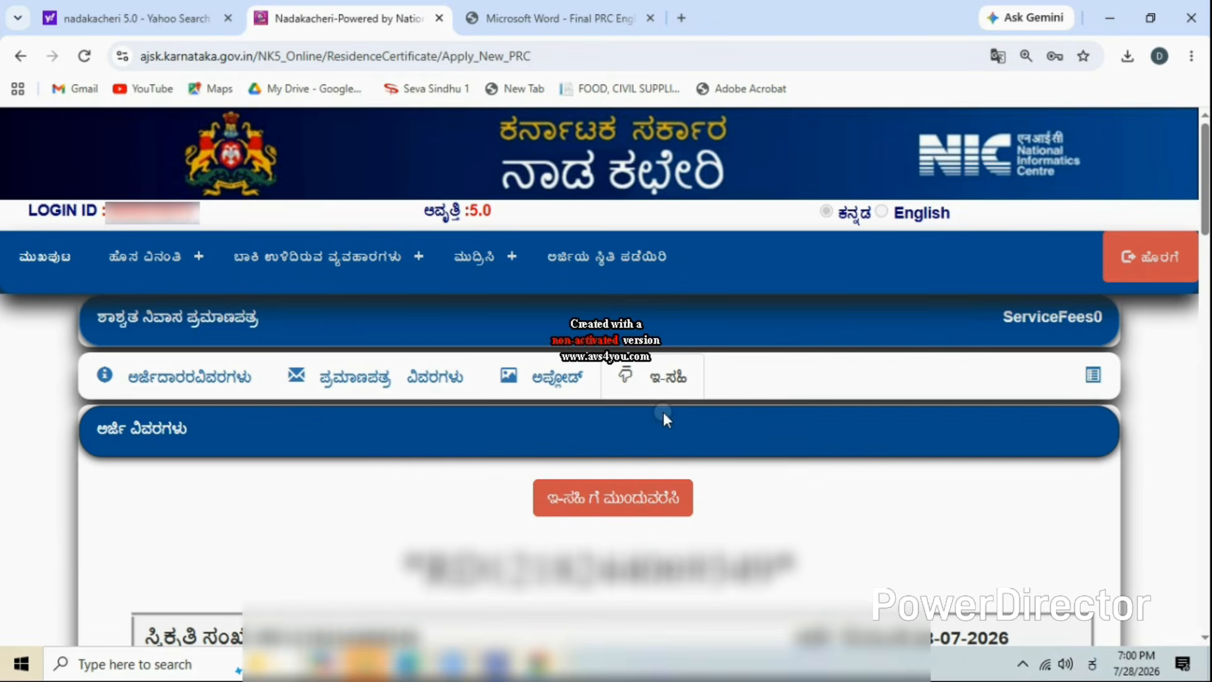
left_click(628, 501)
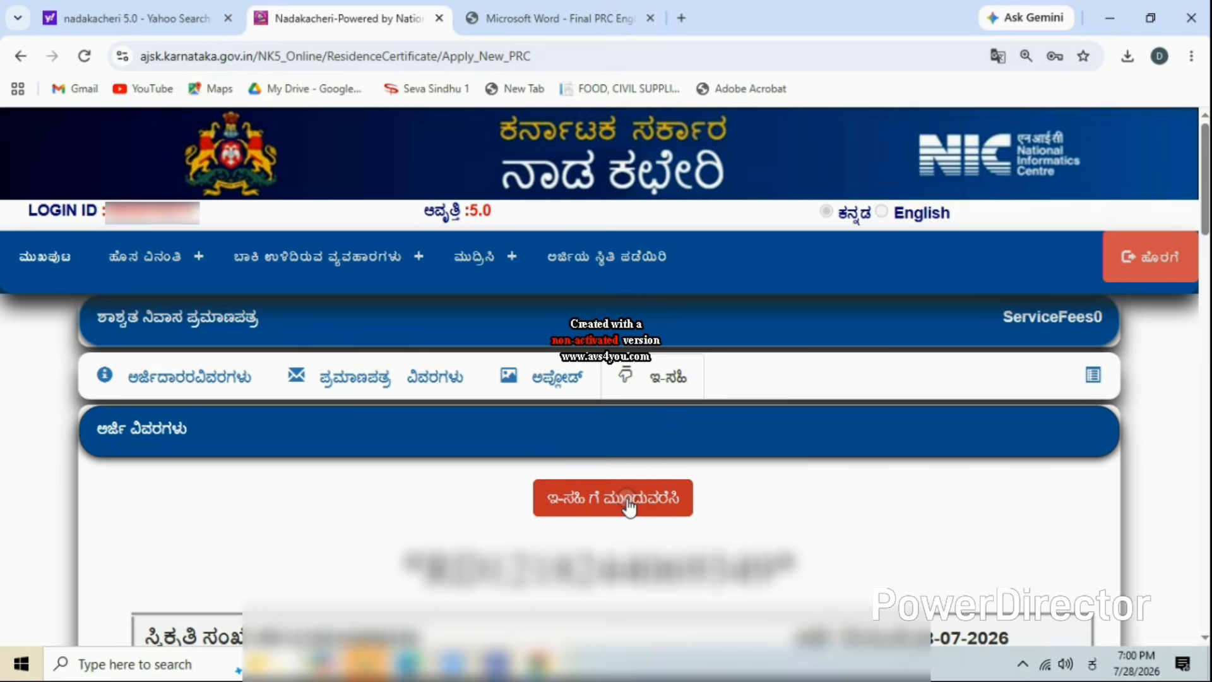
left_click(627, 503)
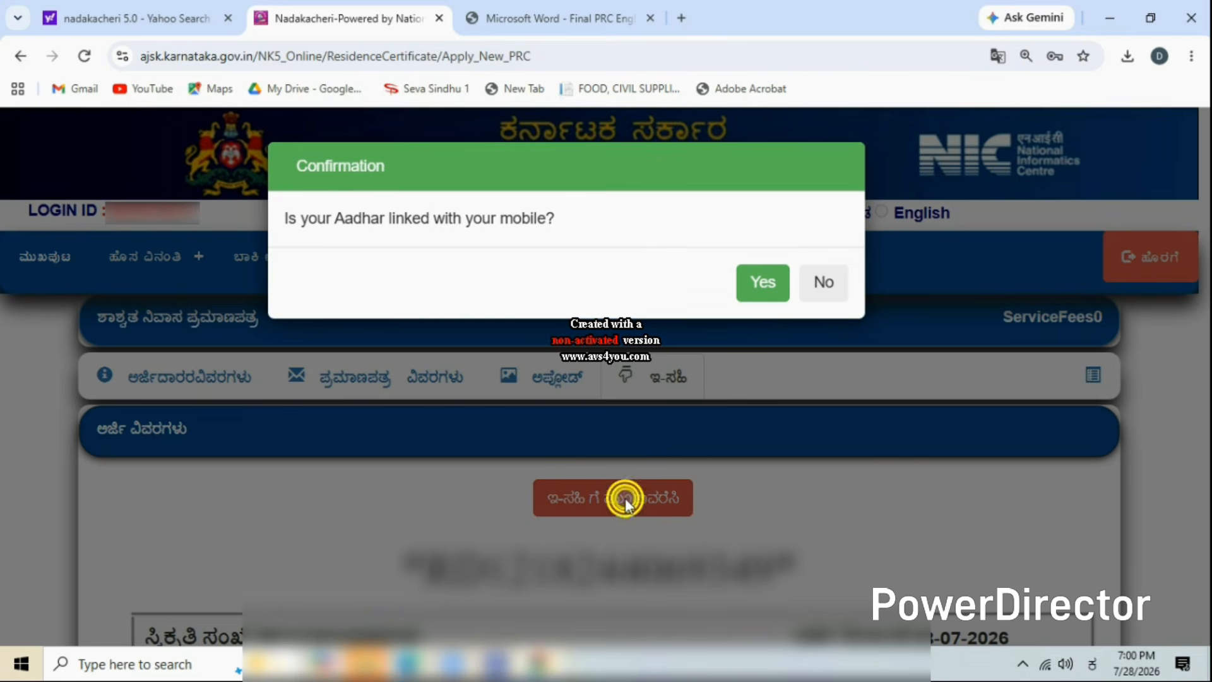
left_click(751, 283)
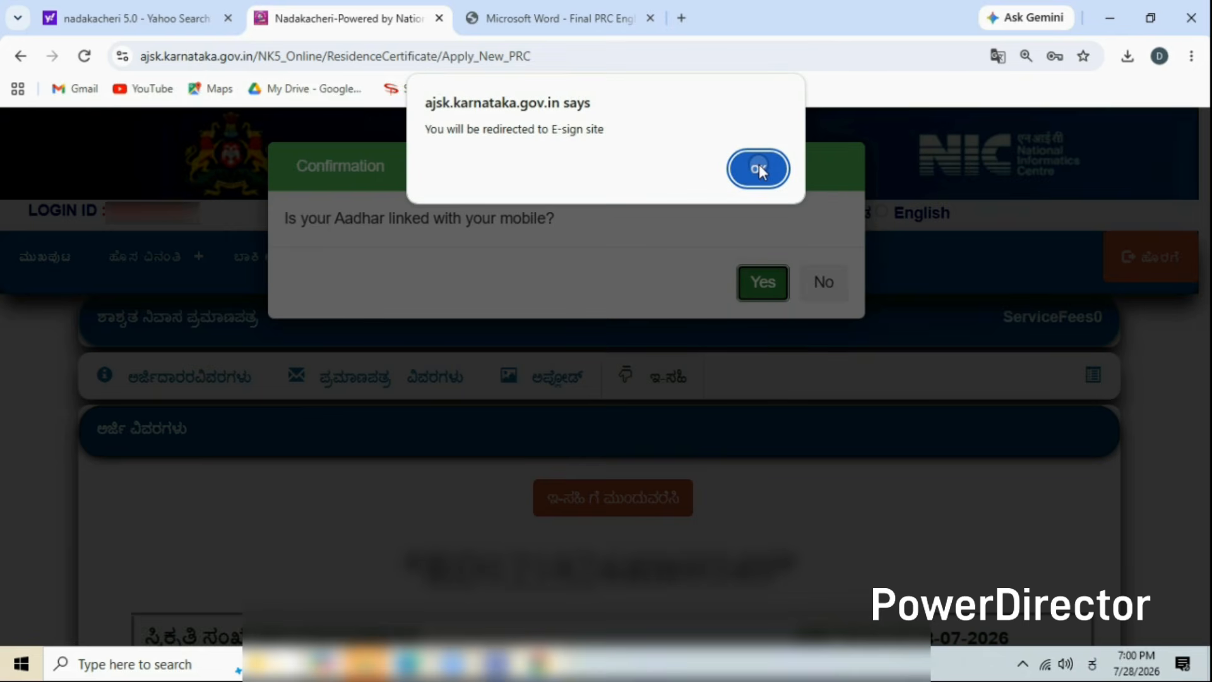
left_click(758, 168)
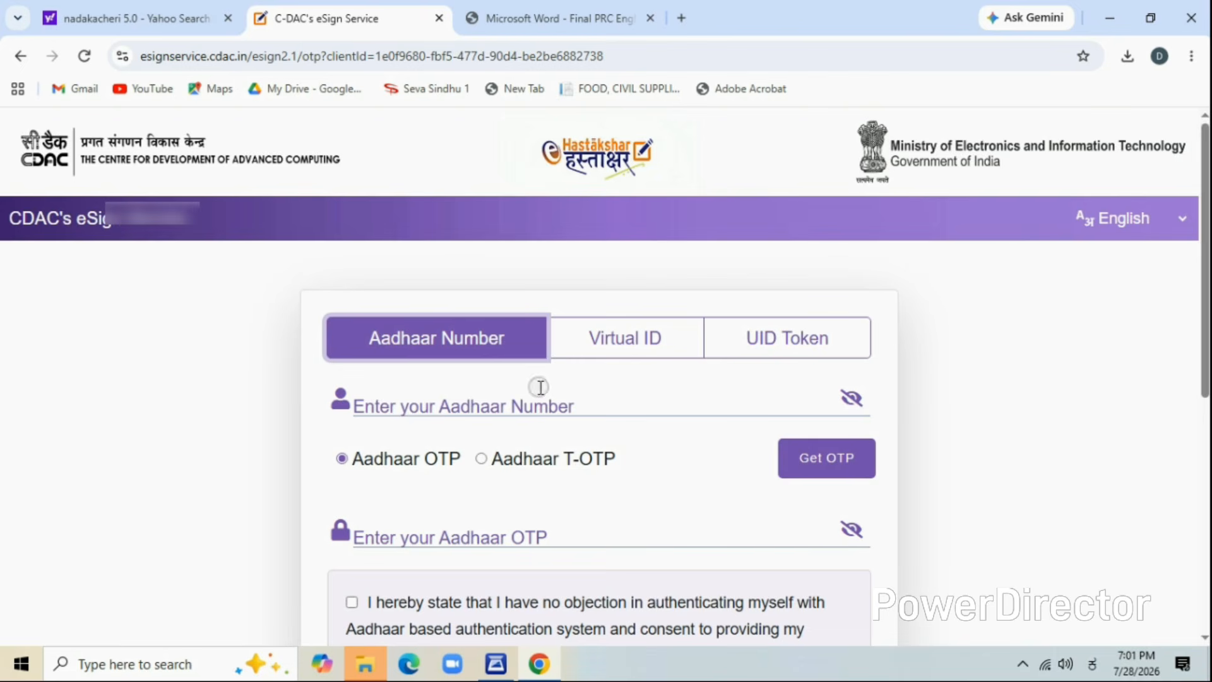
- Enter the Aadhaar number, request an OTP, give consent, and submit the OTP
left_click(505, 413)
type("1•")
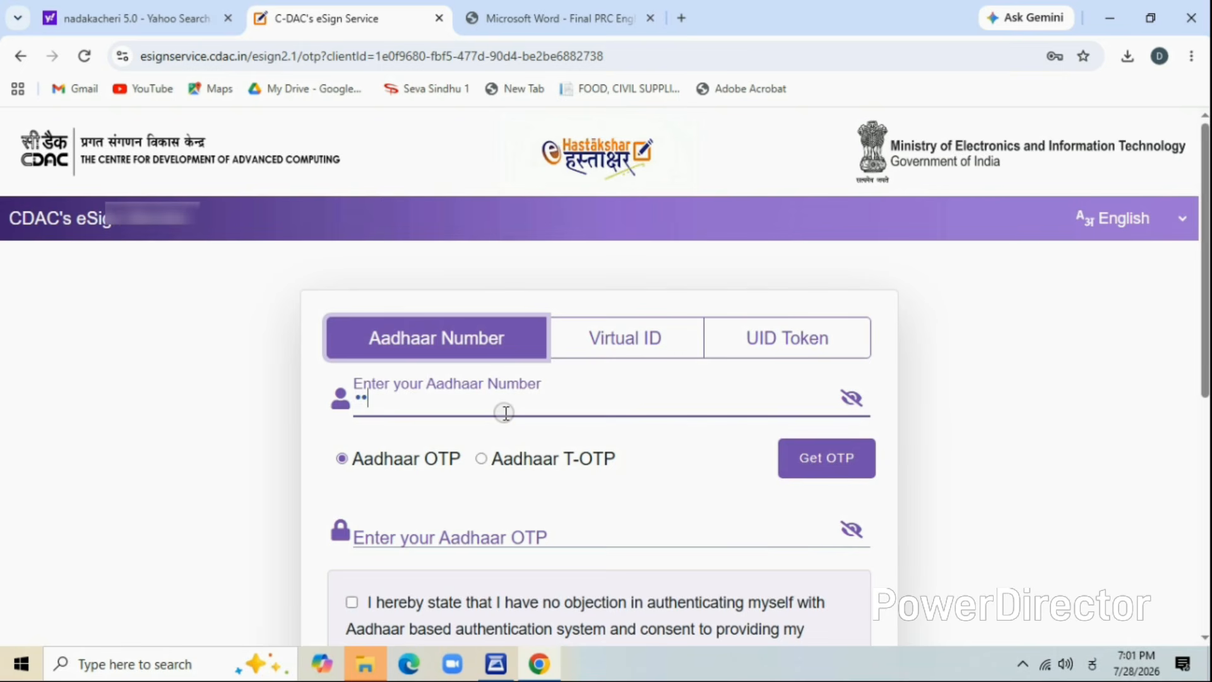
type("••••••••••")
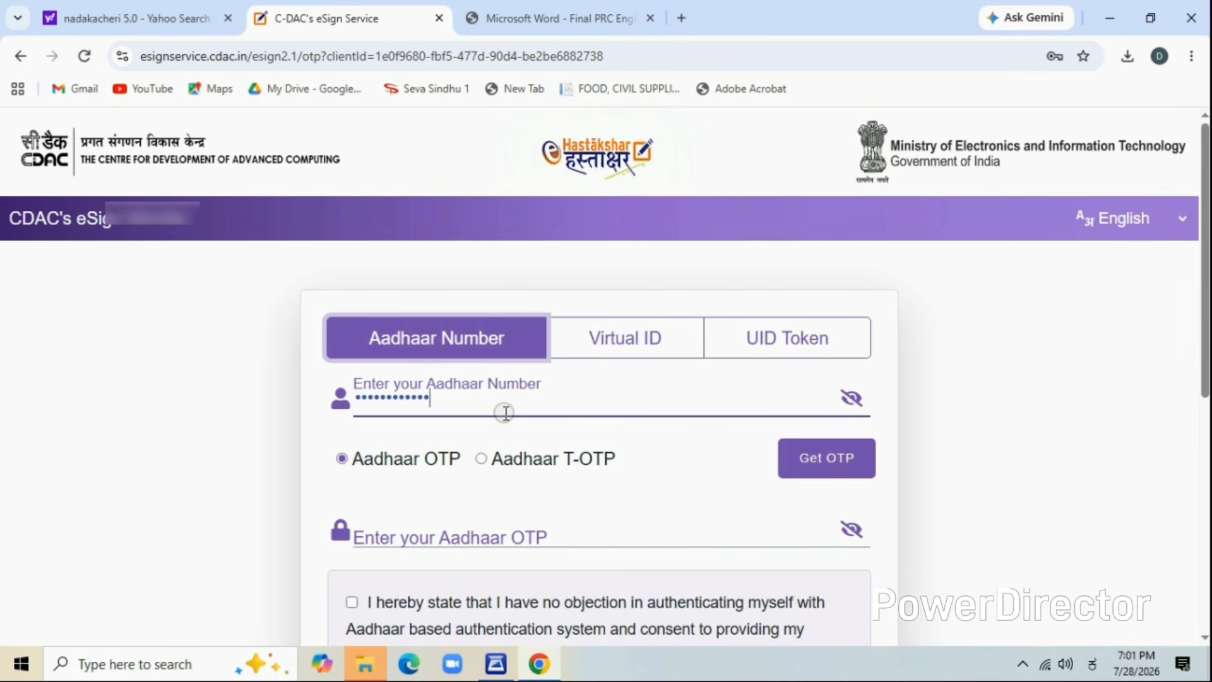
left_click(818, 466)
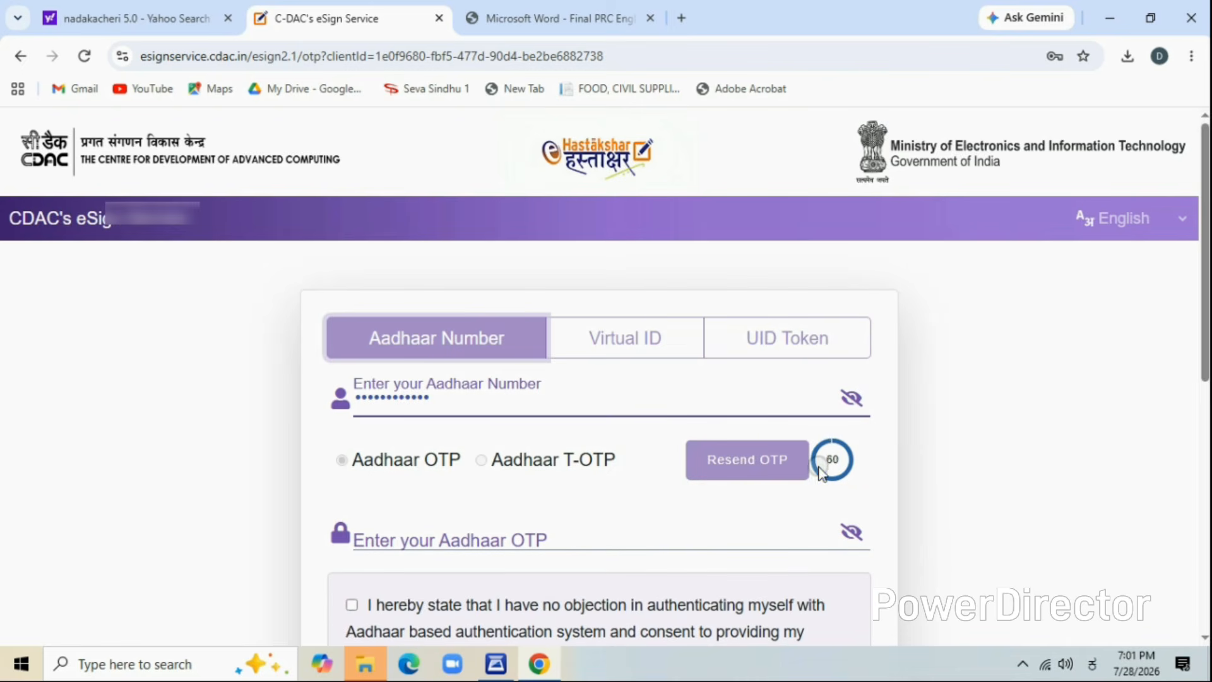
left_click(351, 605)
left_click(411, 547)
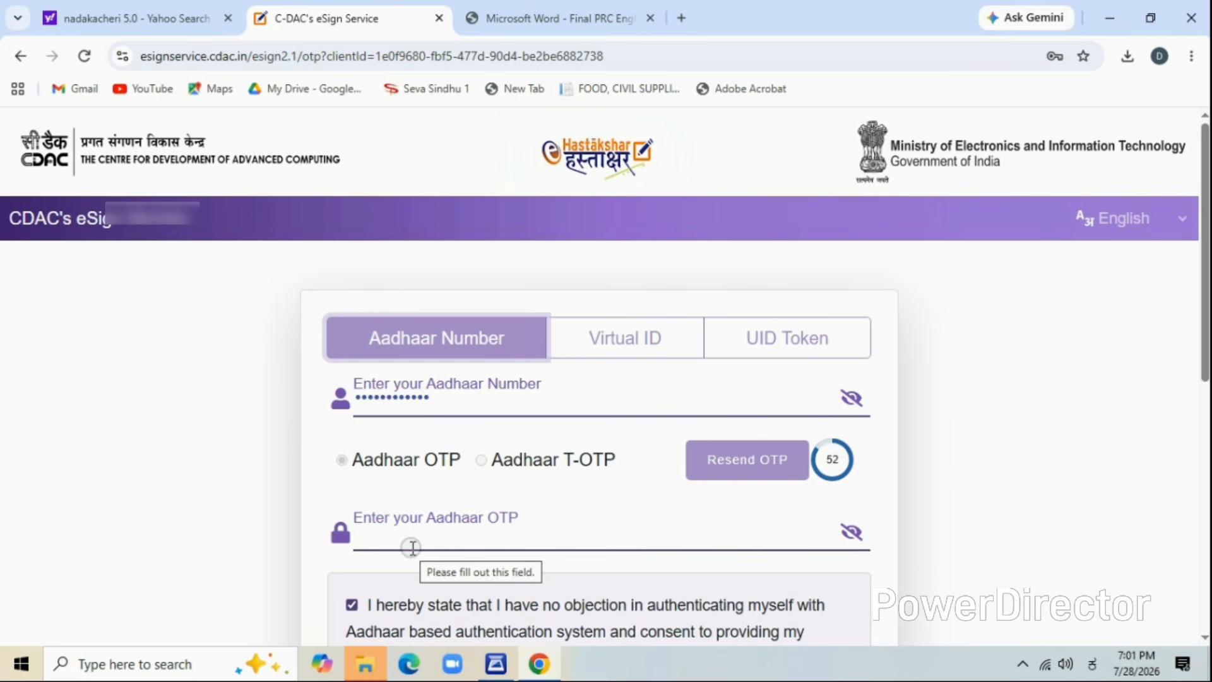
type("••••")
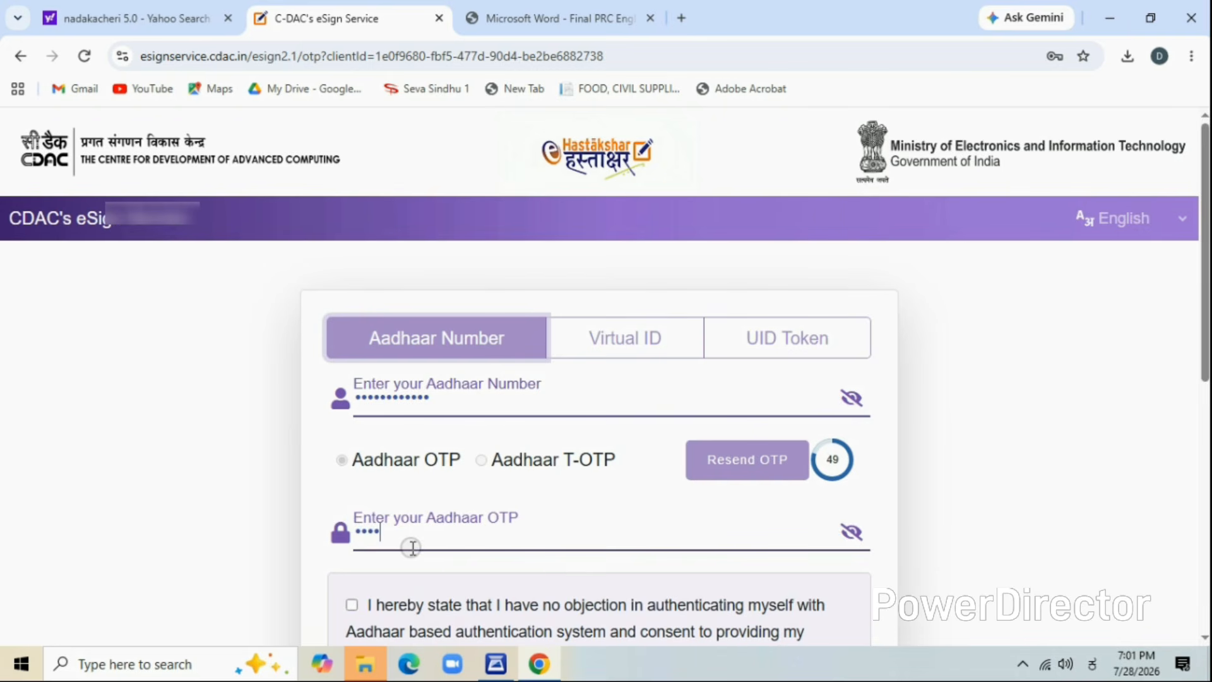
type("••")
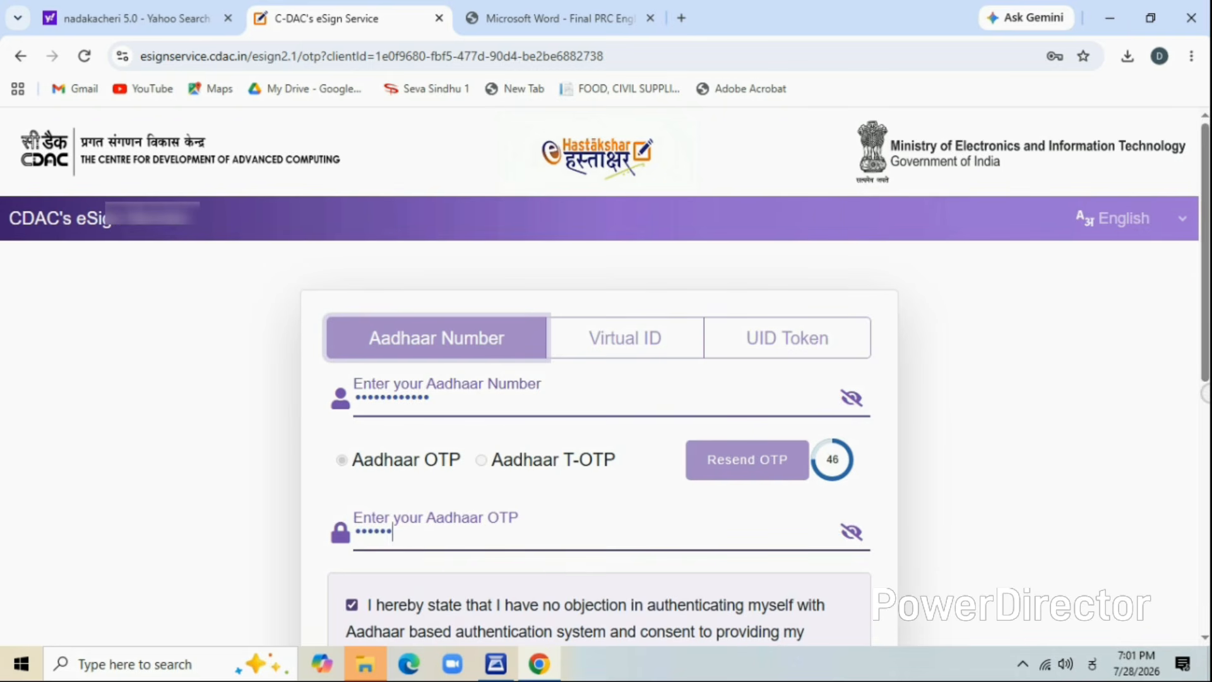
scroll(1204, 391, "down", 5)
left_click(387, 461)
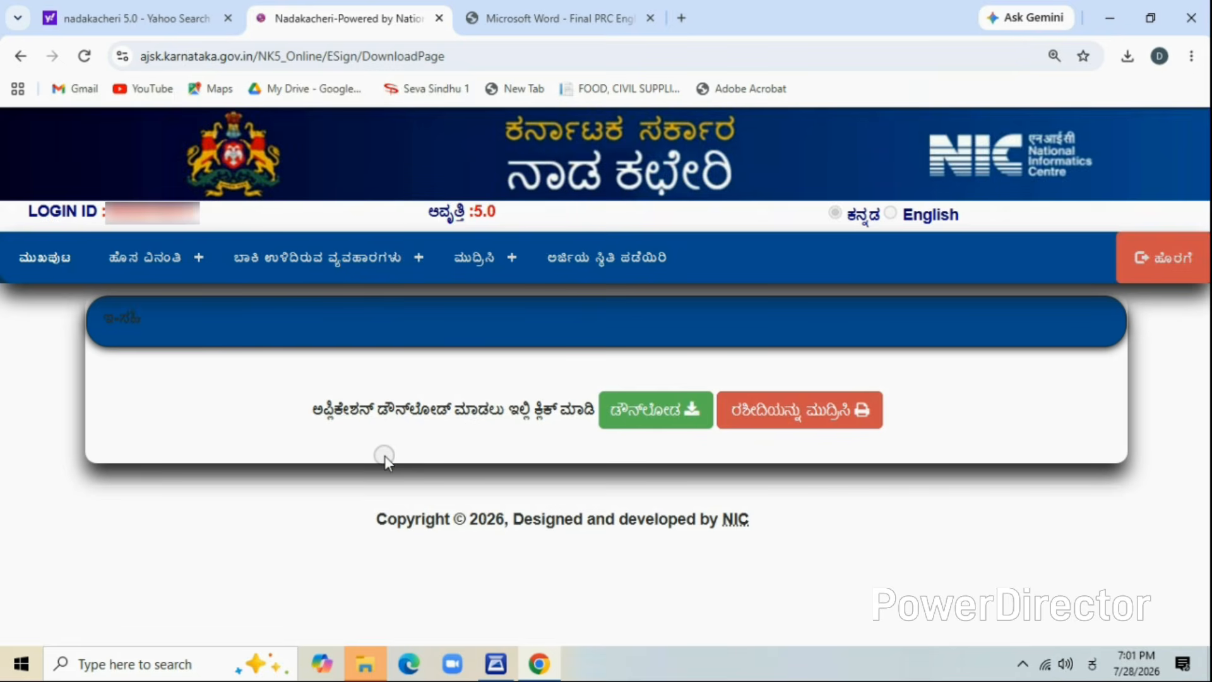
- Download the e-signed application PDF (93.6 KB) and return to the portal's welcome page
left_click(673, 417)
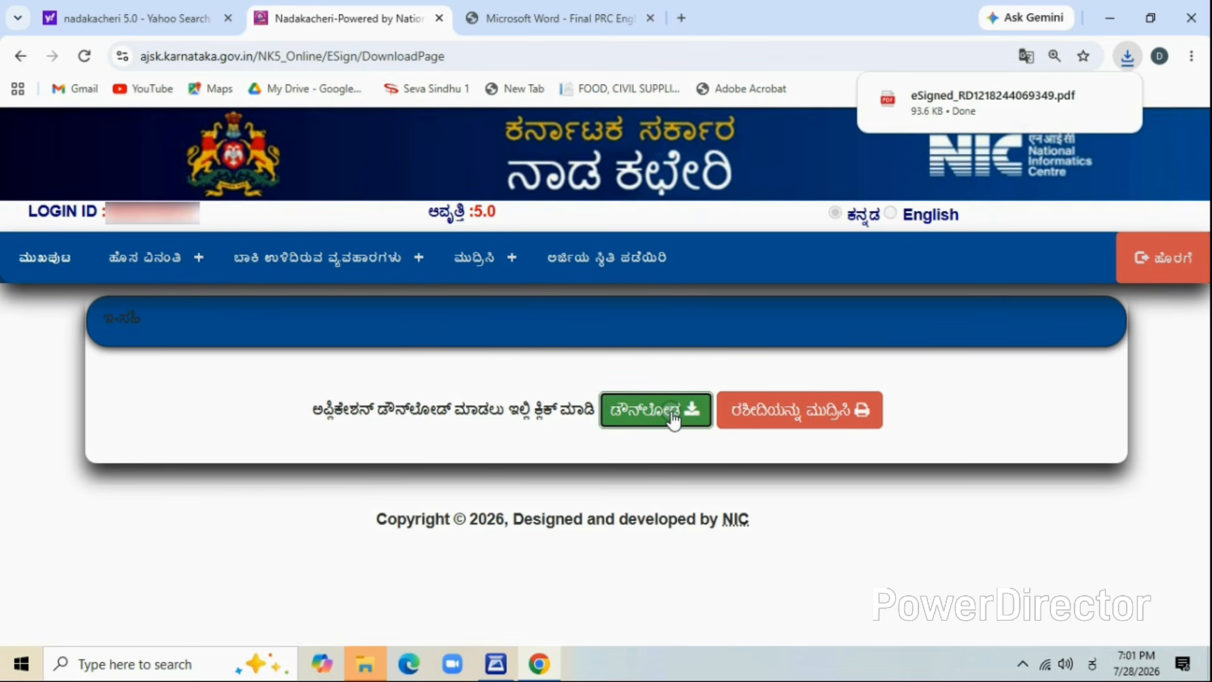
mouse_move(282, 266)
left_click(237, 293)
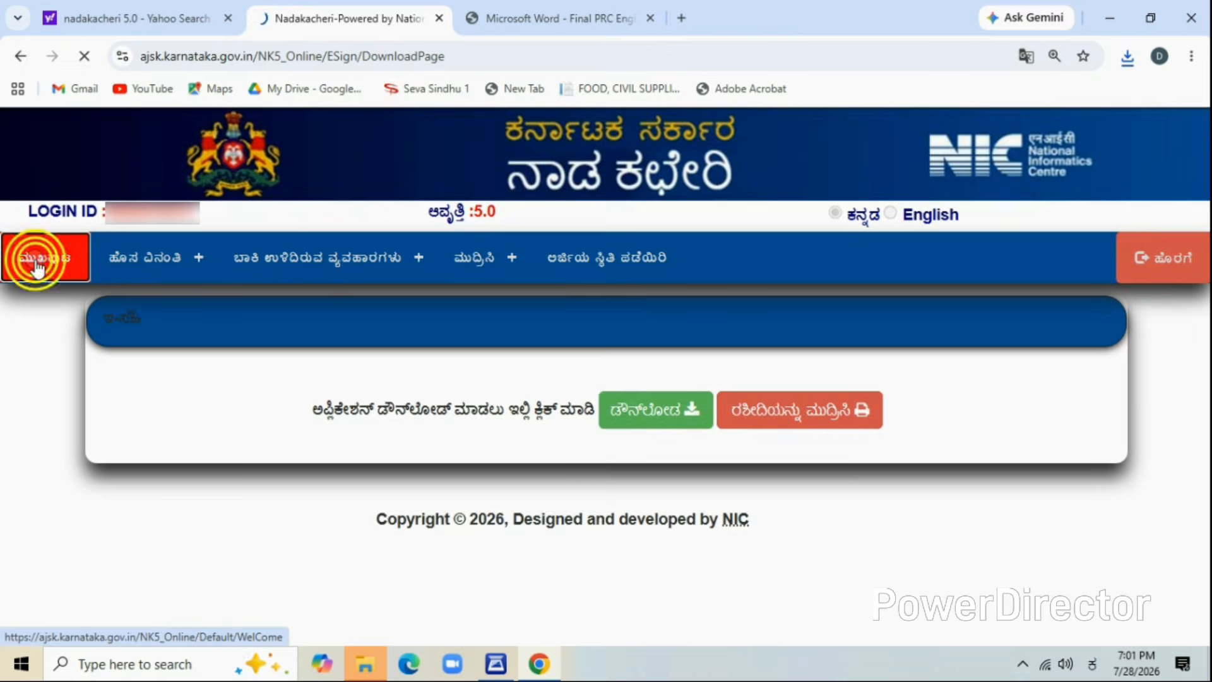
left_click_drag(1205, 227, 1205, 309)
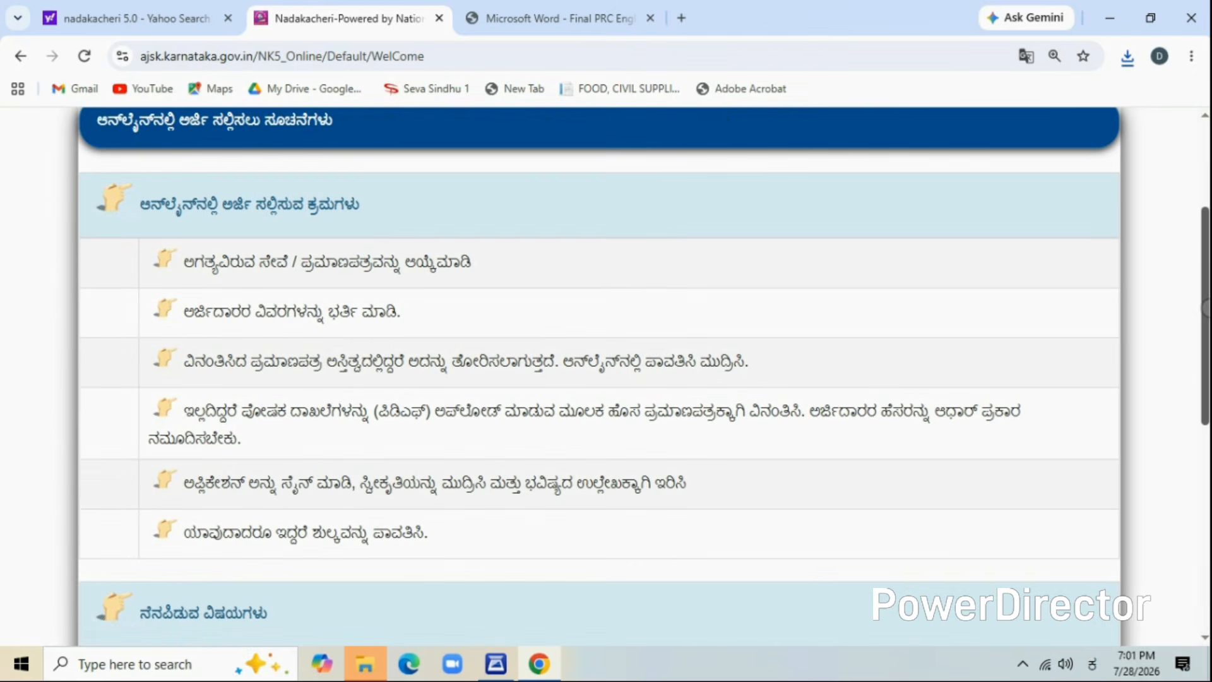